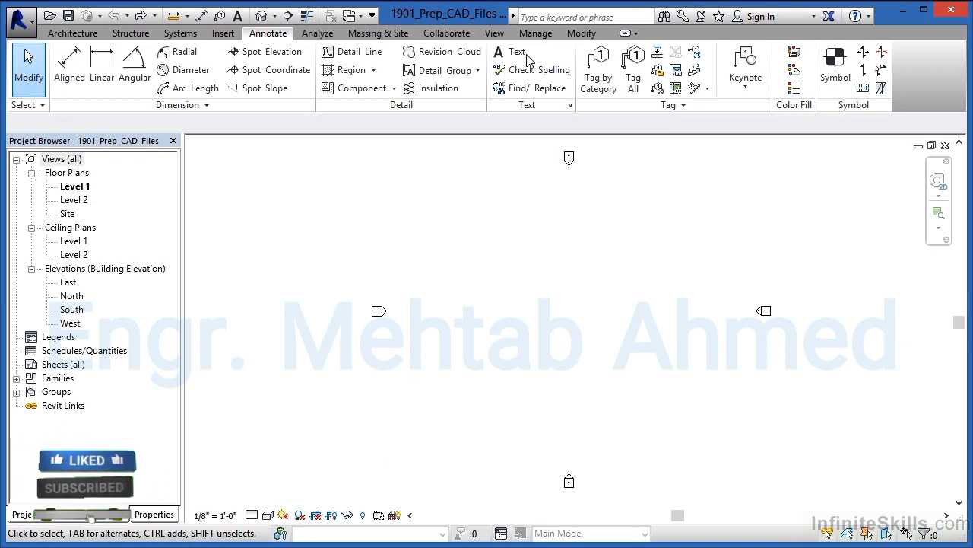
# Step: Create a drafting view named Garage Detail at 3/4" = 1'-0" scale and expand the drafting views in the project
pyautogui.click(495, 33)
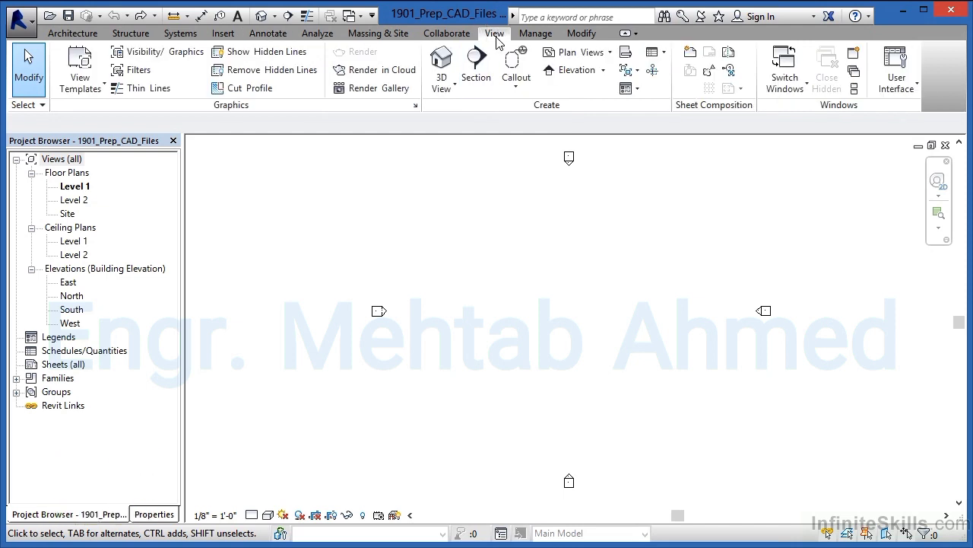
pyautogui.click(625, 55)
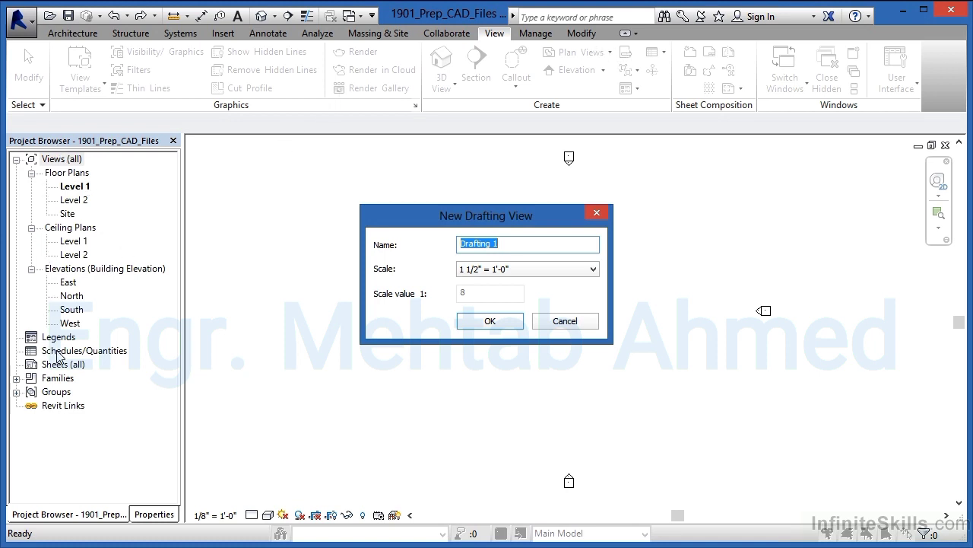
pyautogui.write('G')
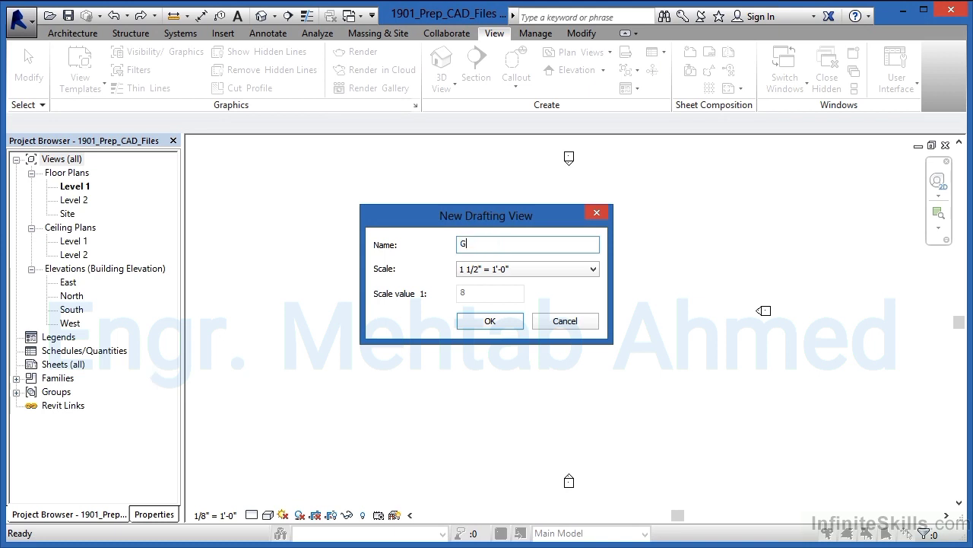
pyautogui.write('arage Detail')
pyautogui.click(480, 272)
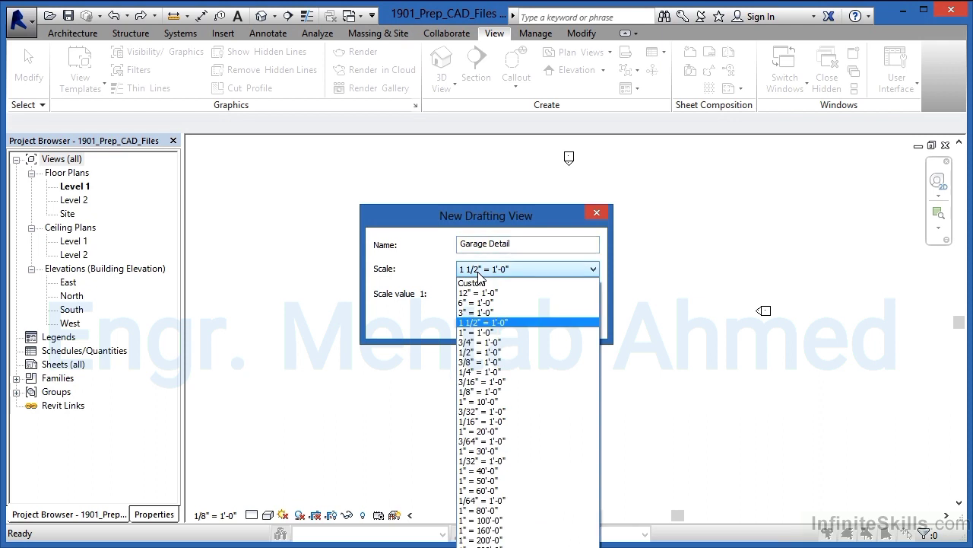
pyautogui.click(499, 342)
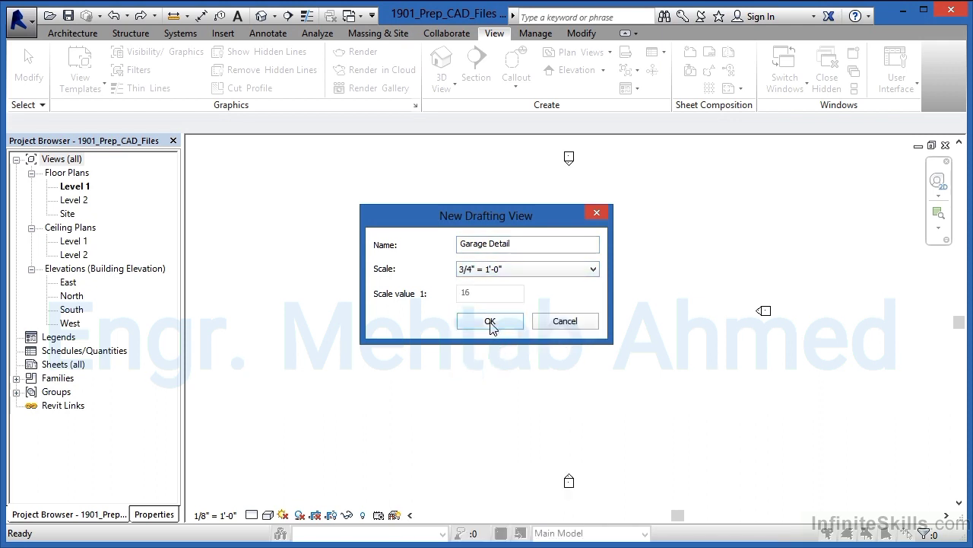
pyautogui.click(490, 322)
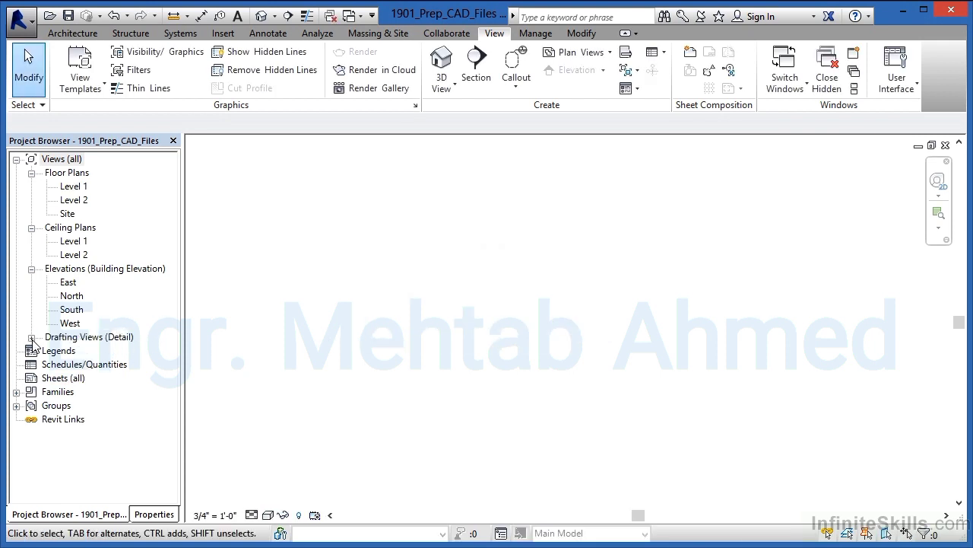
pyautogui.click(31, 337)
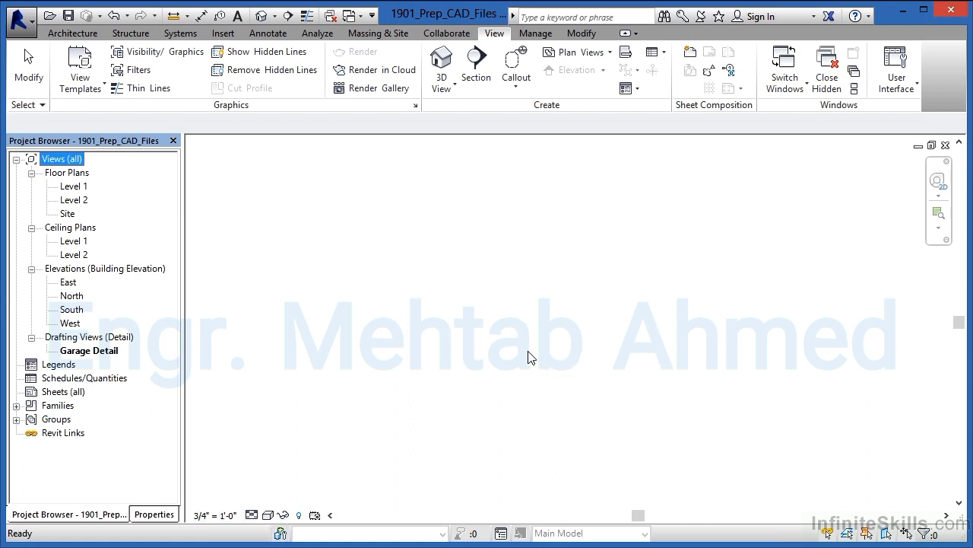
# Step: Link the 1901_CAD DWG file into the Garage Detail view with Auto - Center to Center positioning
pyautogui.click(223, 34)
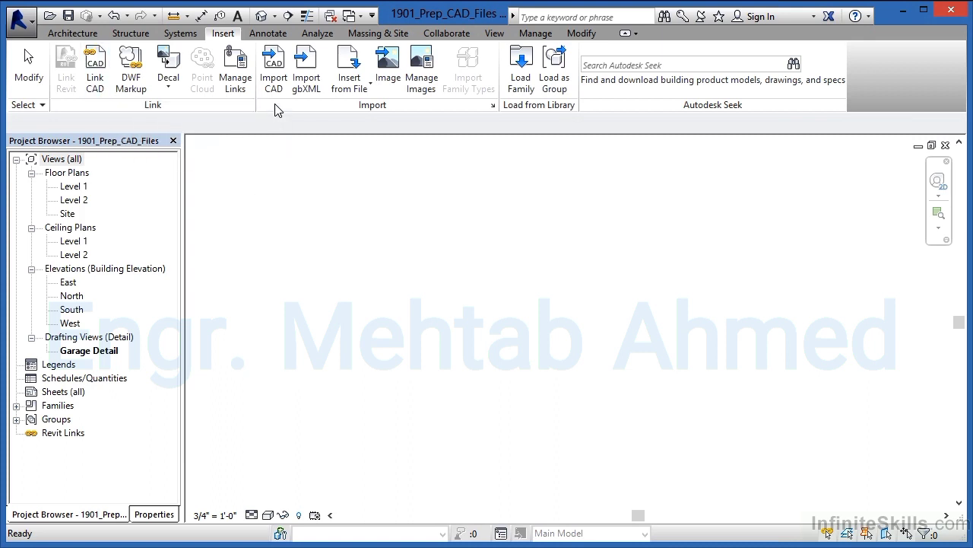
pyautogui.click(101, 91)
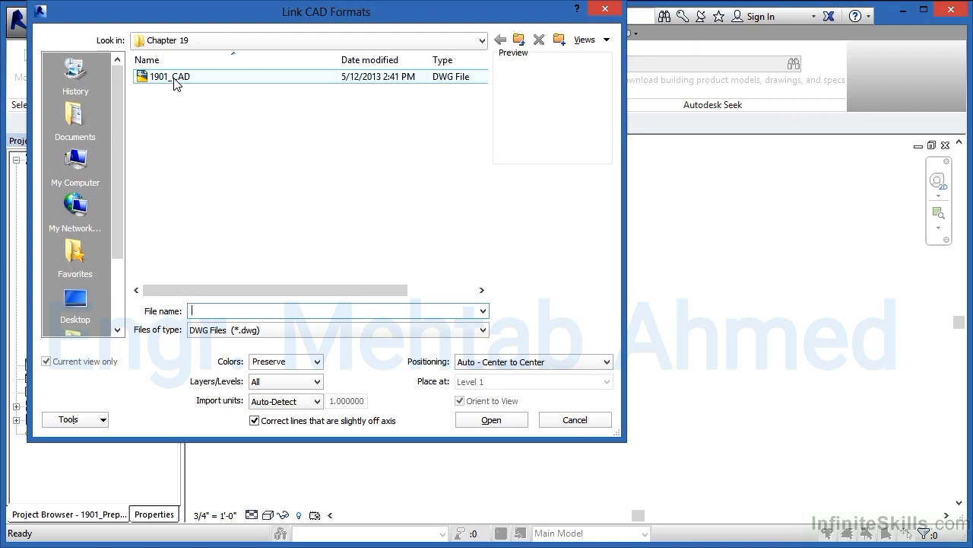
pyautogui.click(171, 76)
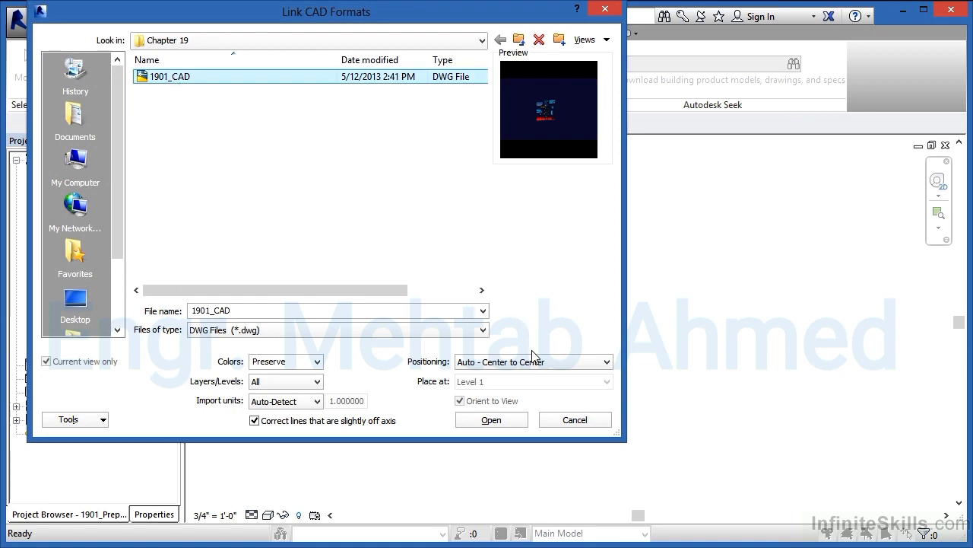
pyautogui.click(508, 422)
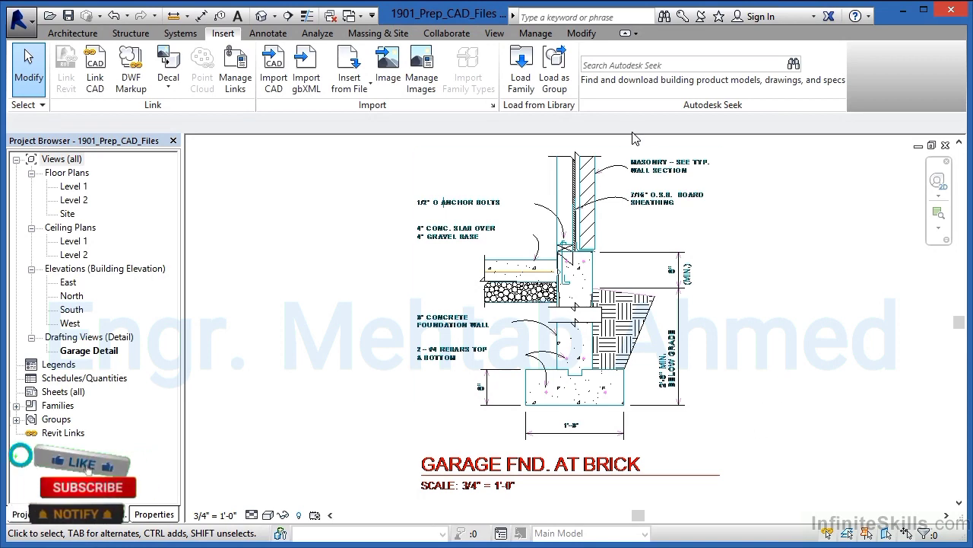
# Step: Examine the linked garage foundation detail up close, including the masonry notes, slab and gravel base, and concrete footing
pyautogui.scroll(2, 649, 156)
pyautogui.scroll(5, 648, 156)
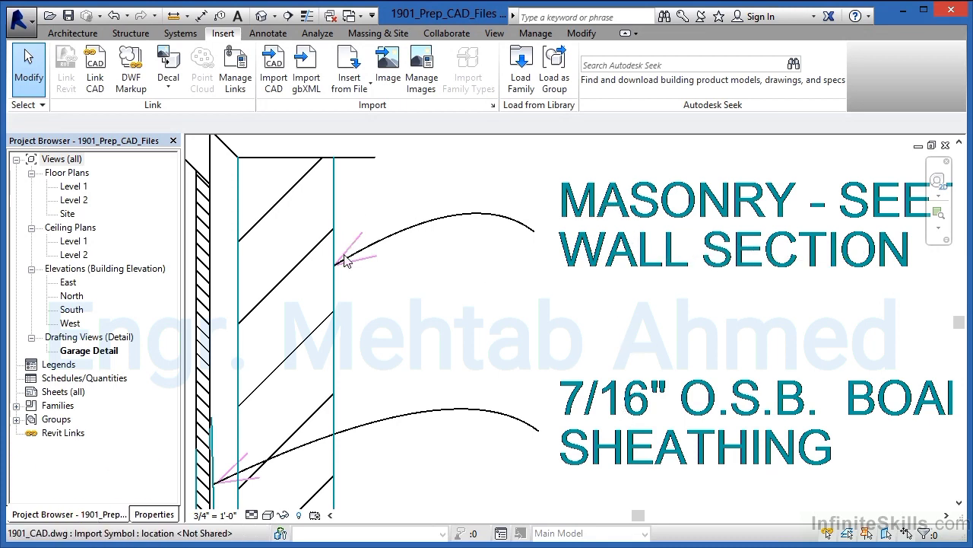
pyautogui.scroll(-6, 543, 240)
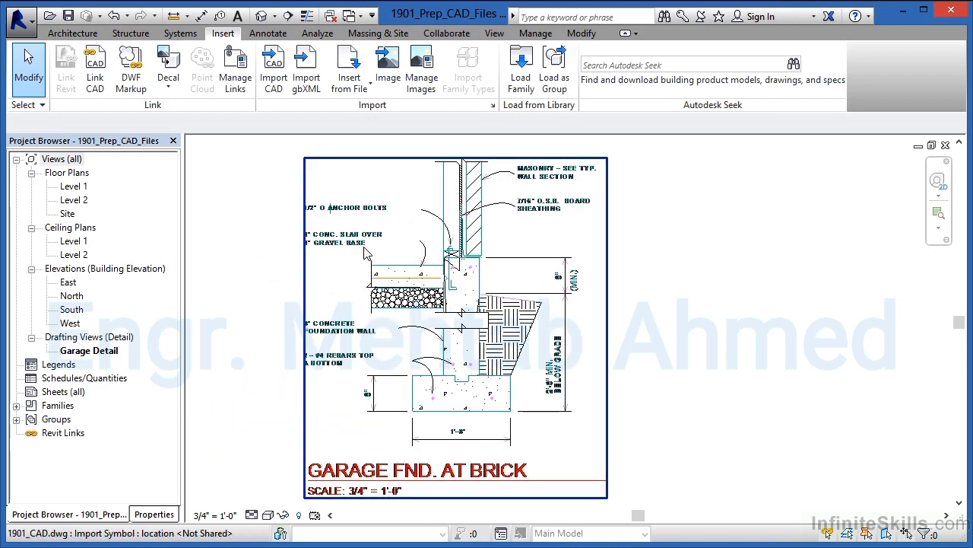
pyautogui.scroll(3, 352, 257)
pyautogui.scroll(2, 352, 257)
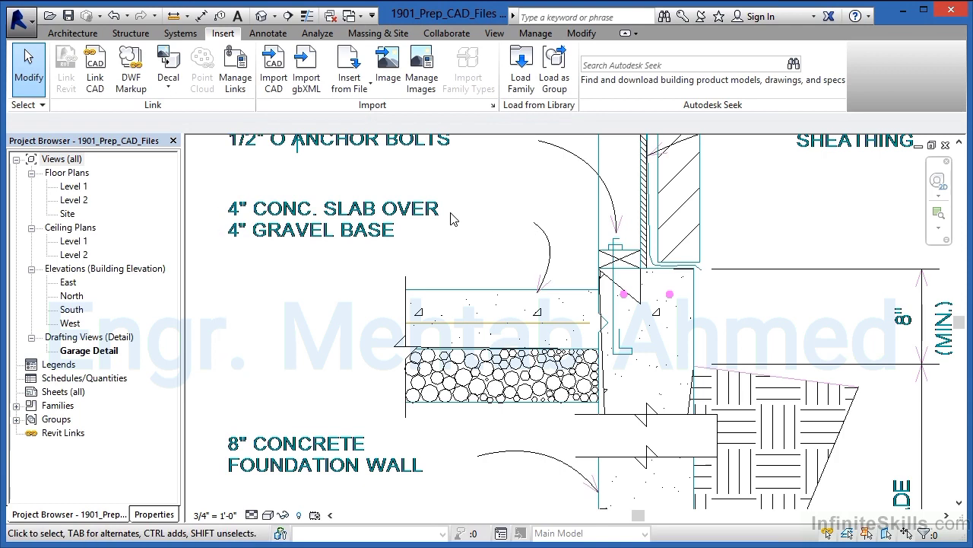
pyautogui.scroll(-6, 447, 194)
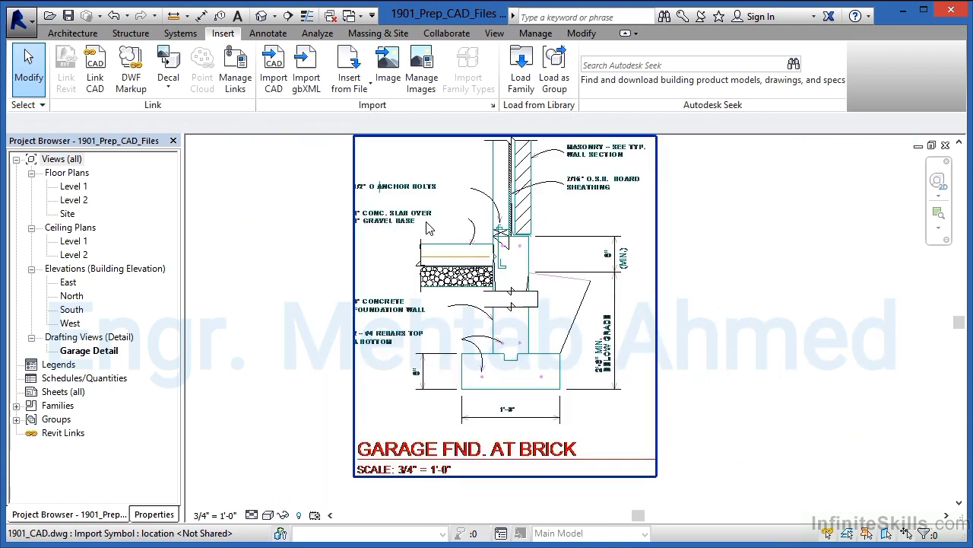
pyautogui.scroll(2, 511, 148)
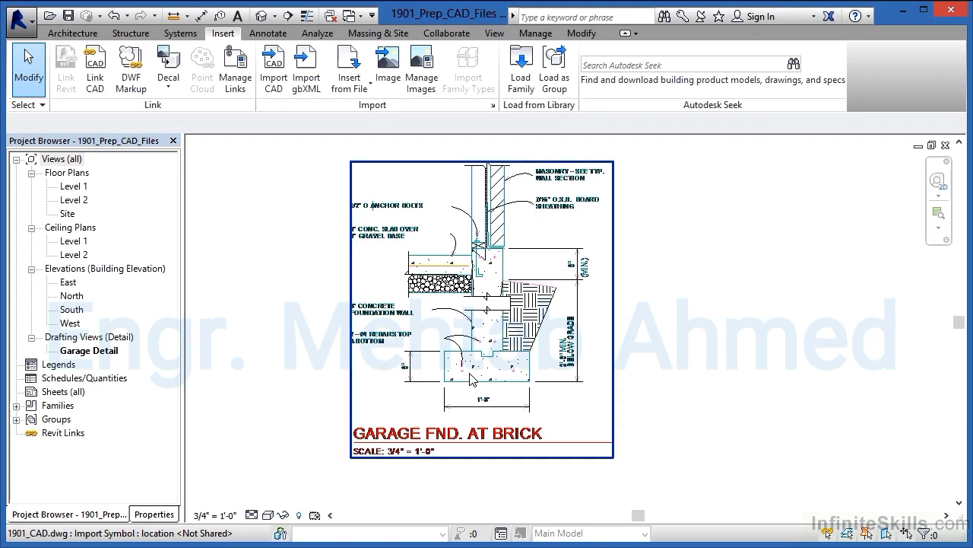
pyautogui.scroll(2, 456, 380)
pyautogui.scroll(2, 454, 382)
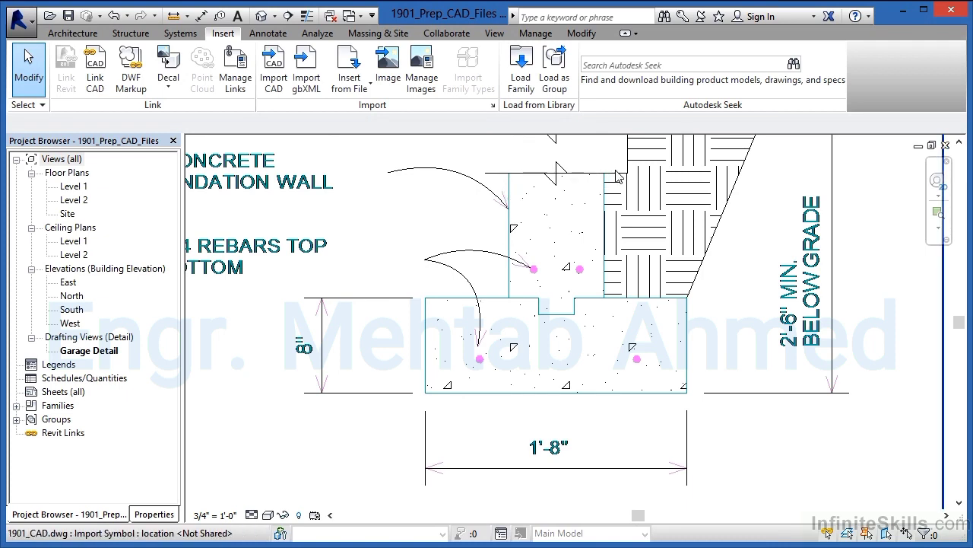
pyautogui.scroll(-5, 612, 419)
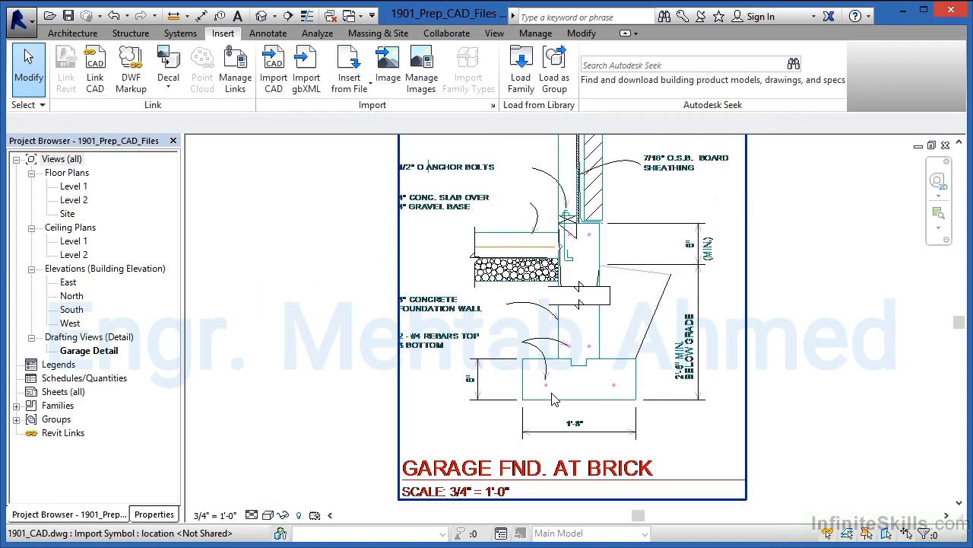
# Step: Delete the linked 1901_CAD drawing from the Garage Detail view
pyautogui.click(547, 385)
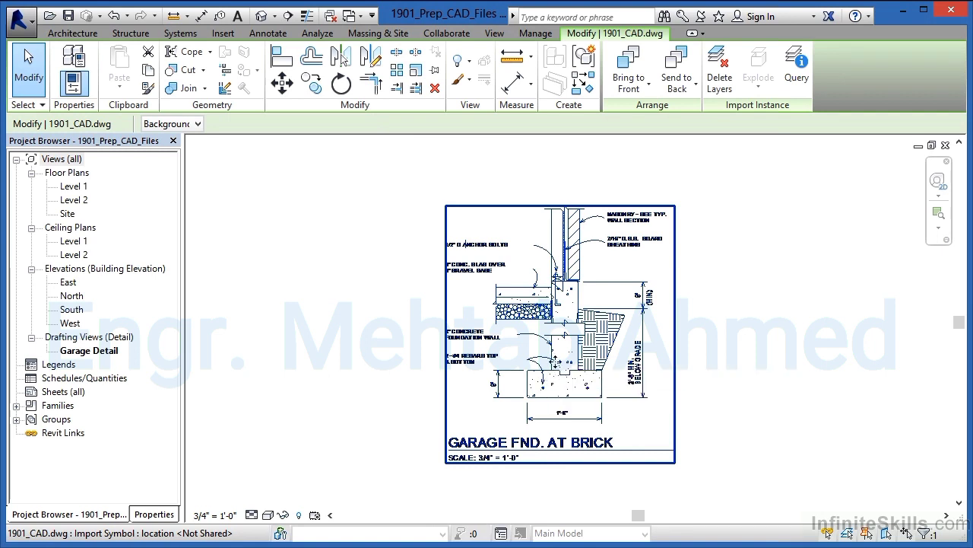
pyautogui.rightClick(556, 362)
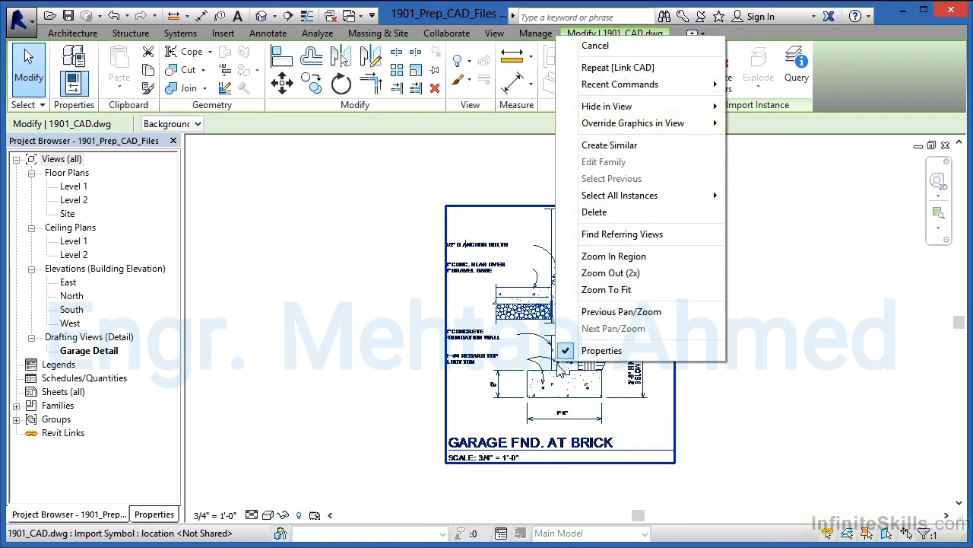
pyautogui.click(607, 214)
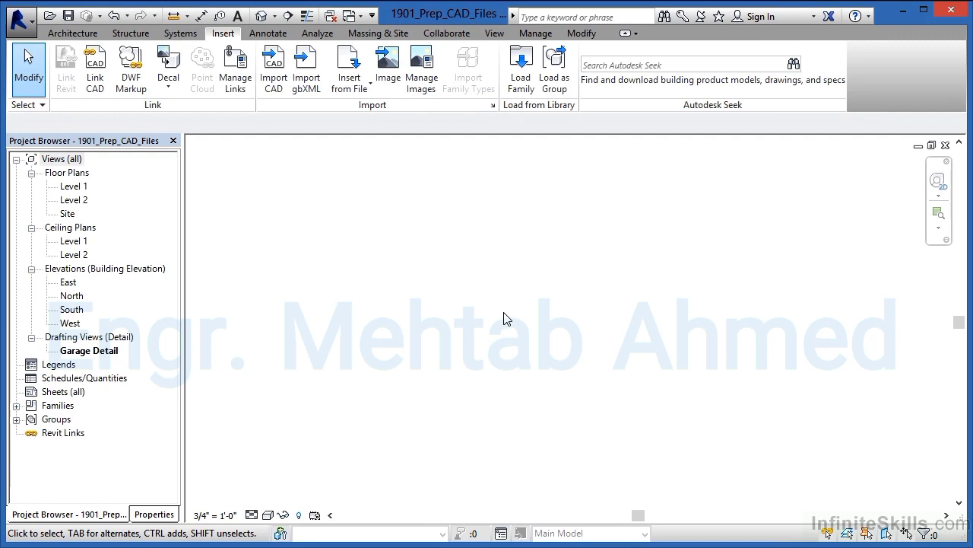
# Step: Import the 1901_CAD DWG file into the Garage Detail view with Auto - Center to Center positioning
pyautogui.click(274, 72)
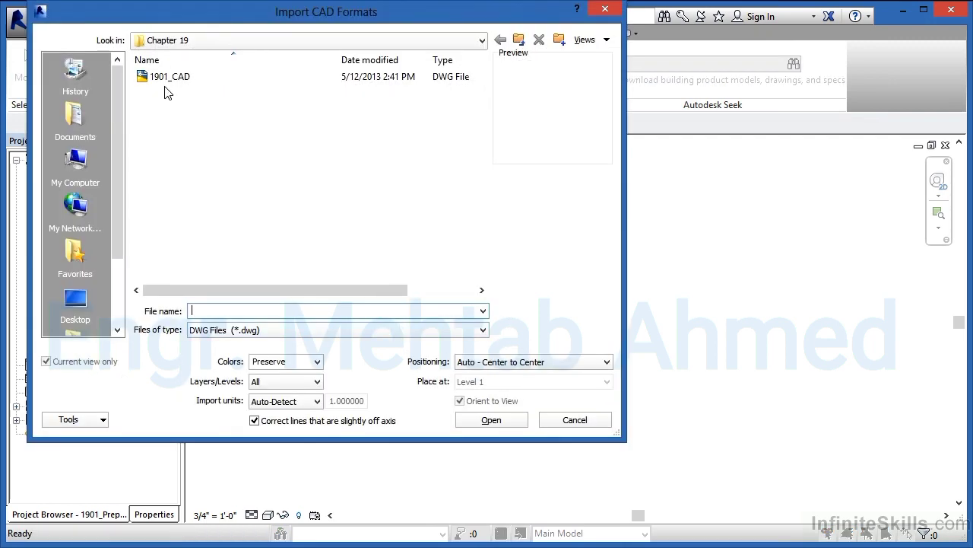
pyautogui.click(166, 77)
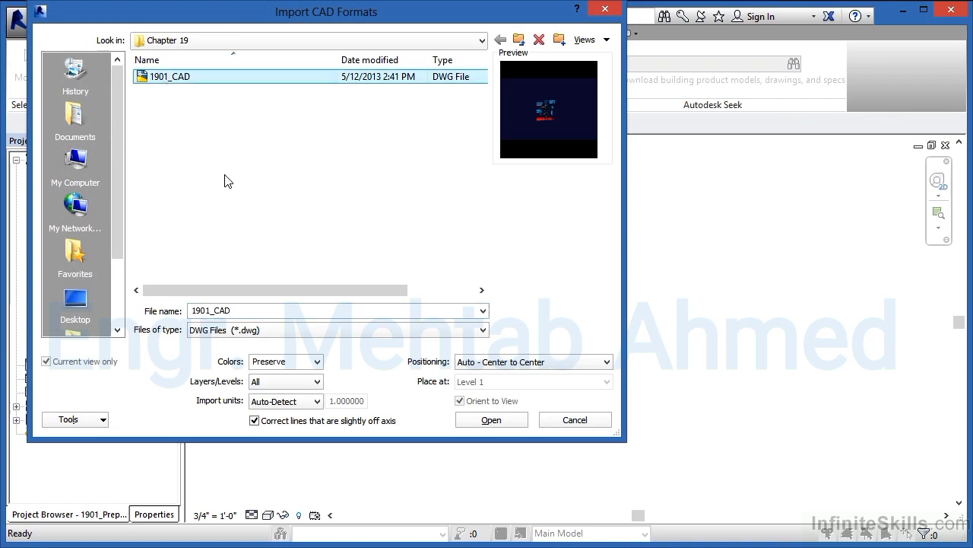
pyautogui.click(499, 418)
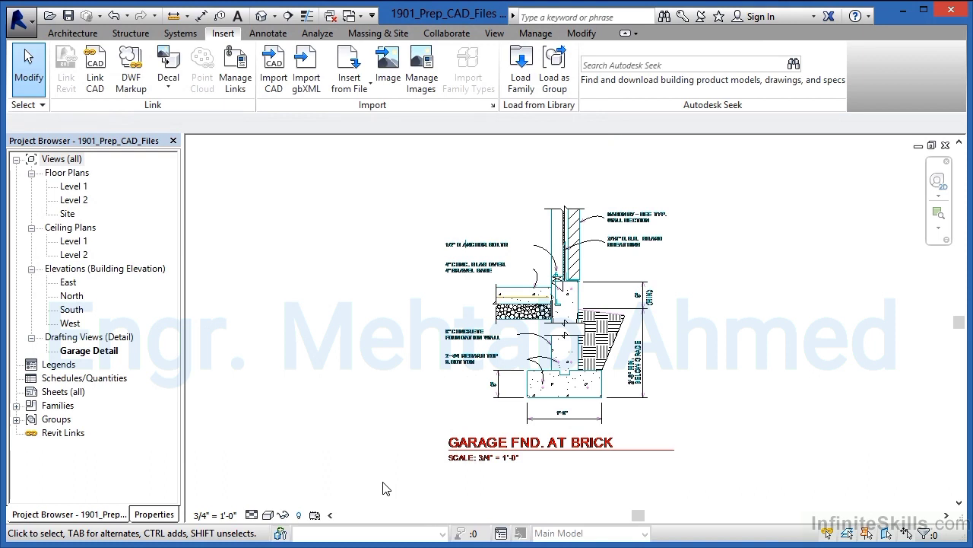
# Step: Select the imported garage foundation drawing and view the available explode options
pyautogui.click(760, 373)
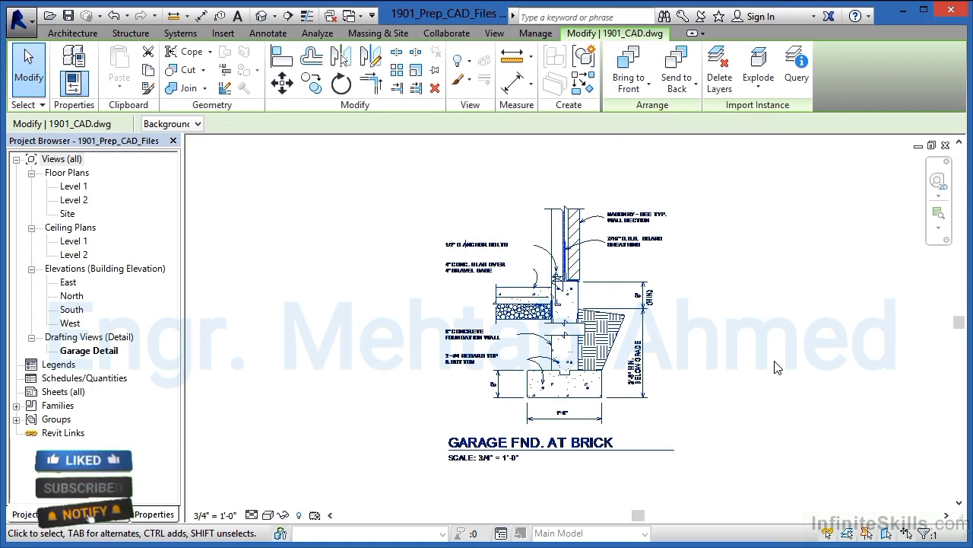
pyautogui.click(758, 93)
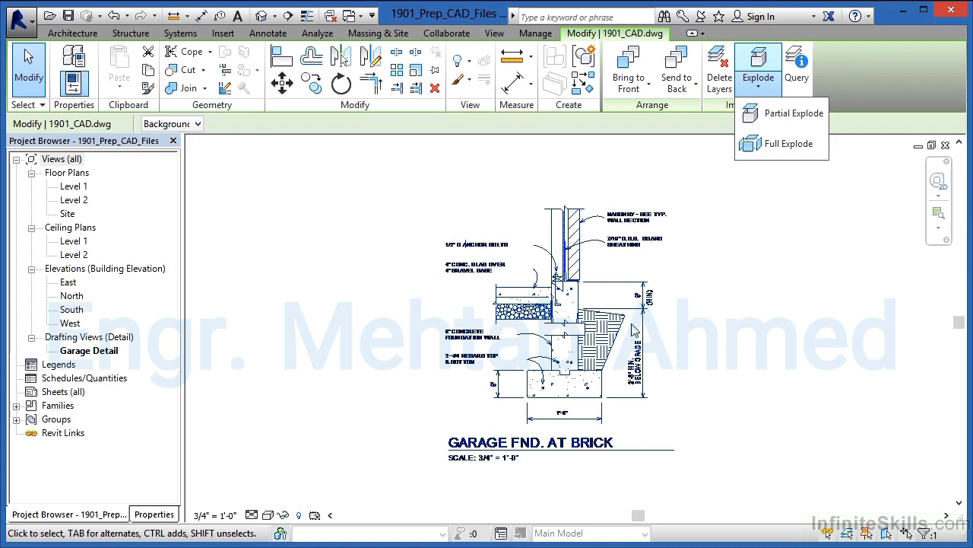
pyautogui.click(682, 340)
# Step: Inspect the gravel circles, concrete hatching and foundation wall linework of the imported drawing up close
pyautogui.scroll(8, 523, 318)
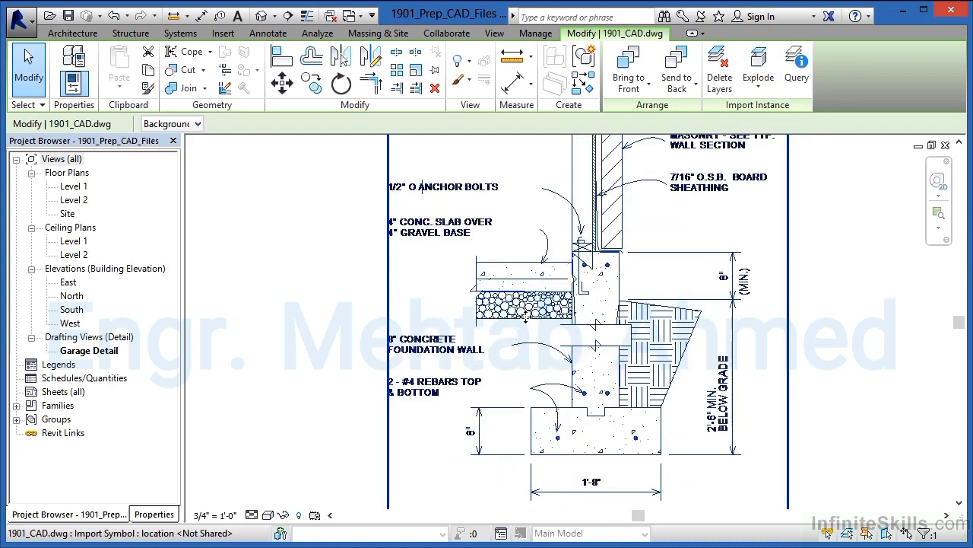
pyautogui.scroll(3, 523, 317)
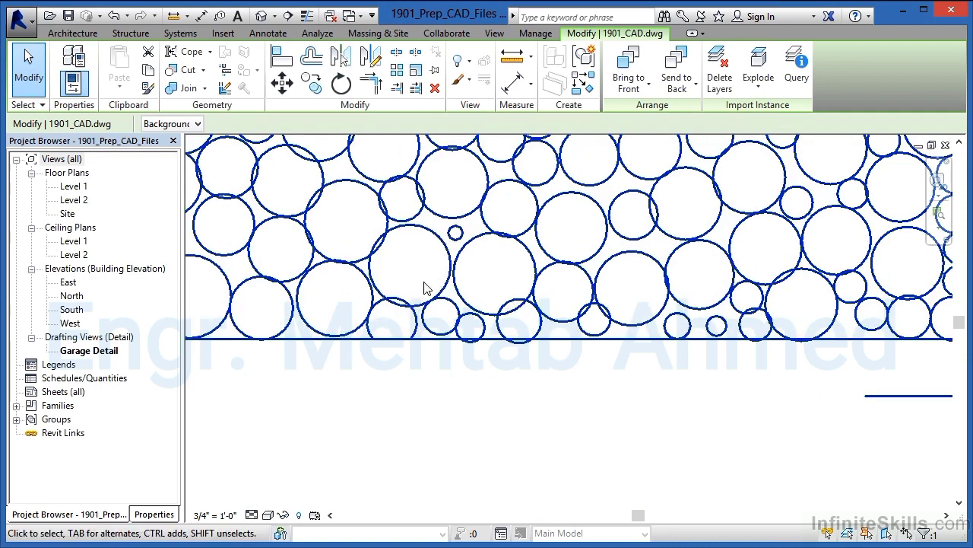
pyautogui.scroll(-6, 429, 313)
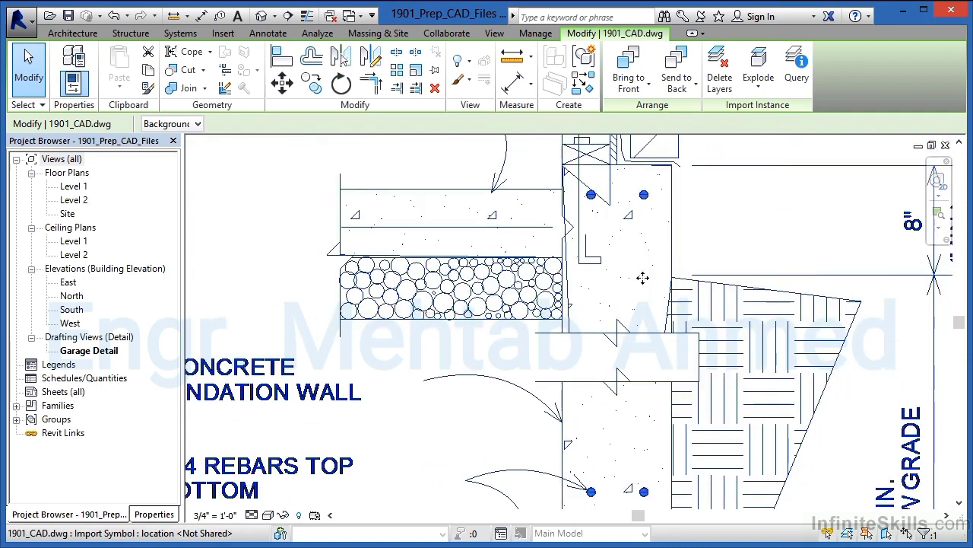
pyautogui.scroll(2, 616, 279)
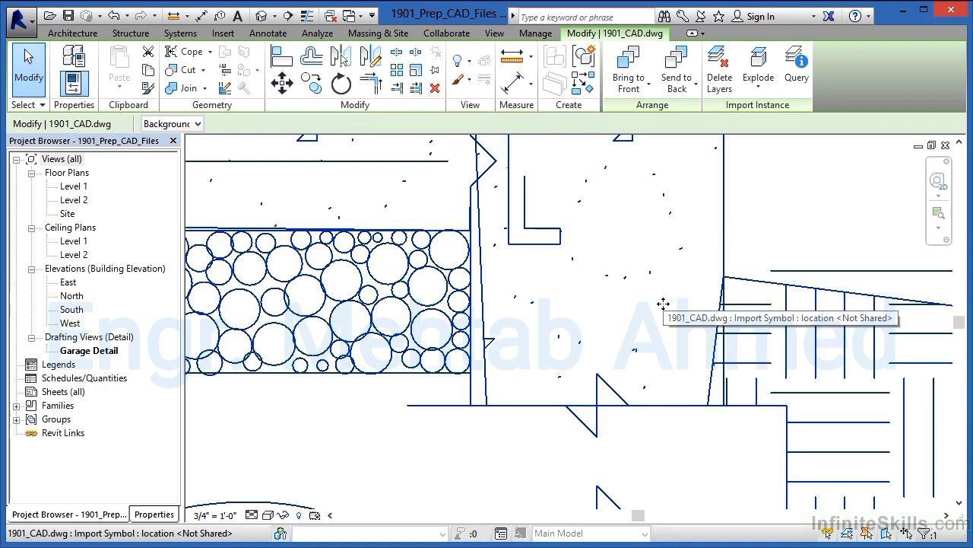
pyautogui.scroll(-4, 601, 324)
pyautogui.scroll(-3, 597, 329)
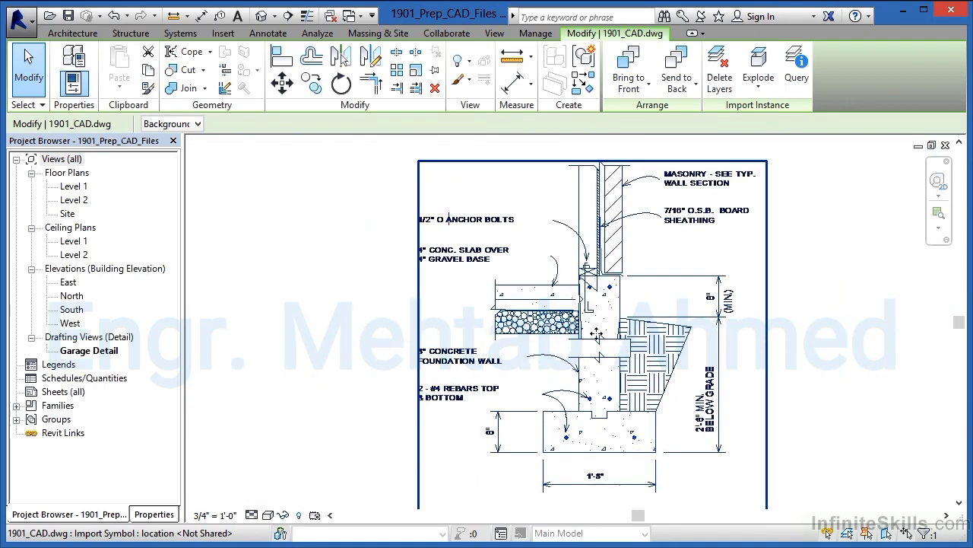
pyautogui.moveTo(626, 357); pyautogui.dragTo(609, 329, button='middle')
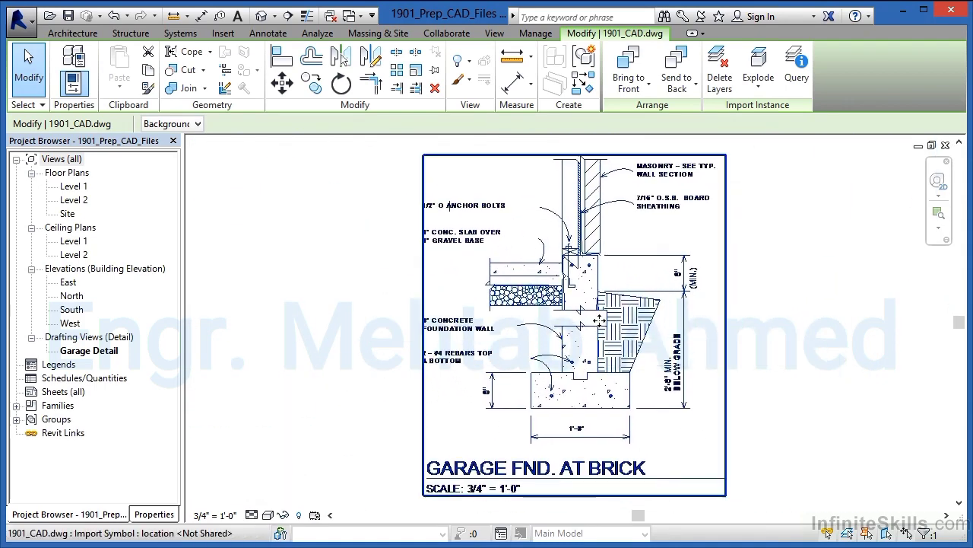
# Step: Perform a partial explode on the imported 1901_CAD drawing
pyautogui.click(760, 82)
pyautogui.click(772, 116)
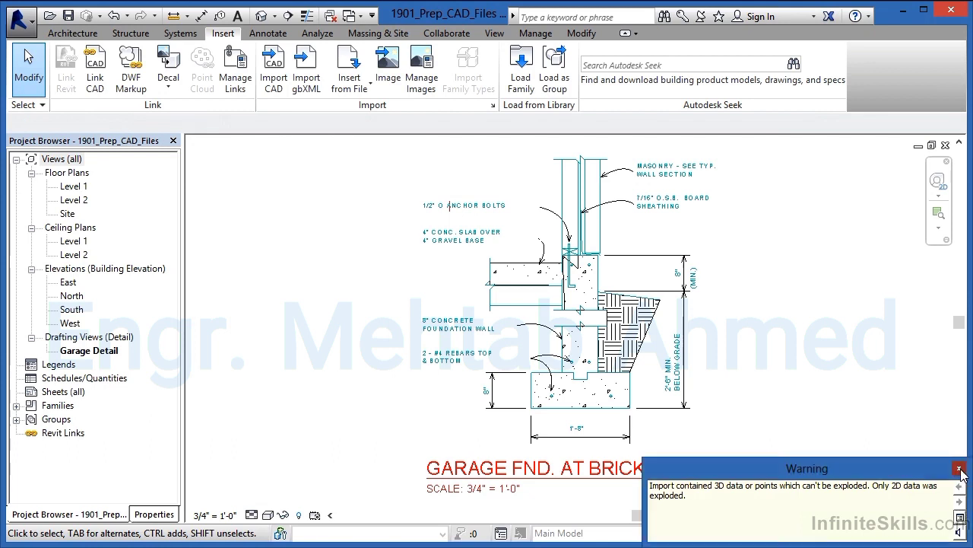
pyautogui.click(960, 469)
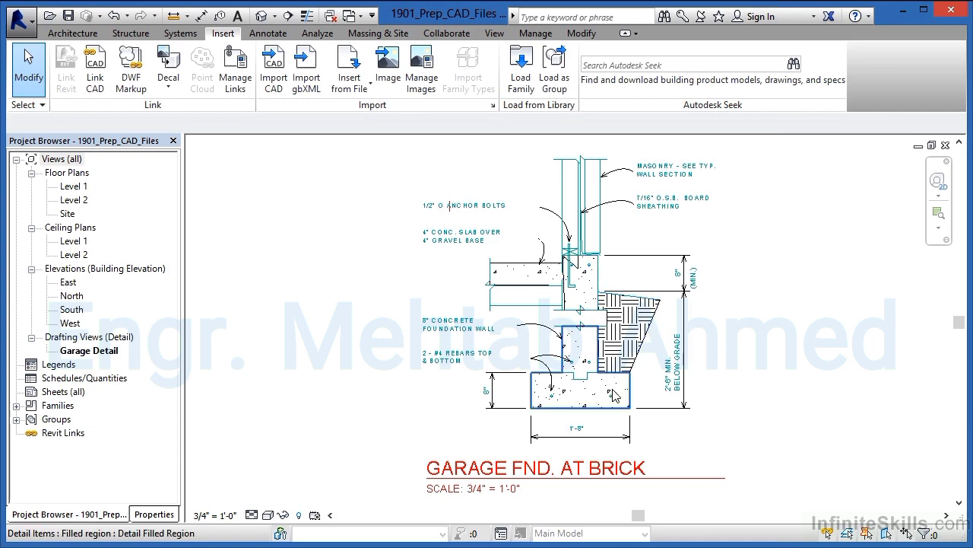
# Step: Change the FOUNDATION WALL text note beside the foundation wall to the 3/32" Arial text type
pyautogui.scroll(3, 590, 403)
pyautogui.scroll(4, 590, 408)
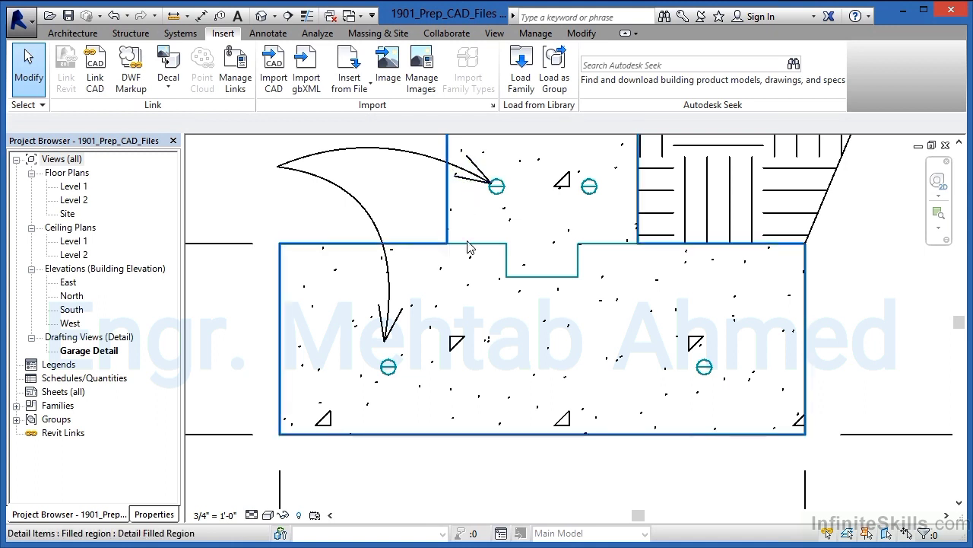
pyautogui.scroll(-2, 473, 255)
pyautogui.scroll(-1, 473, 270)
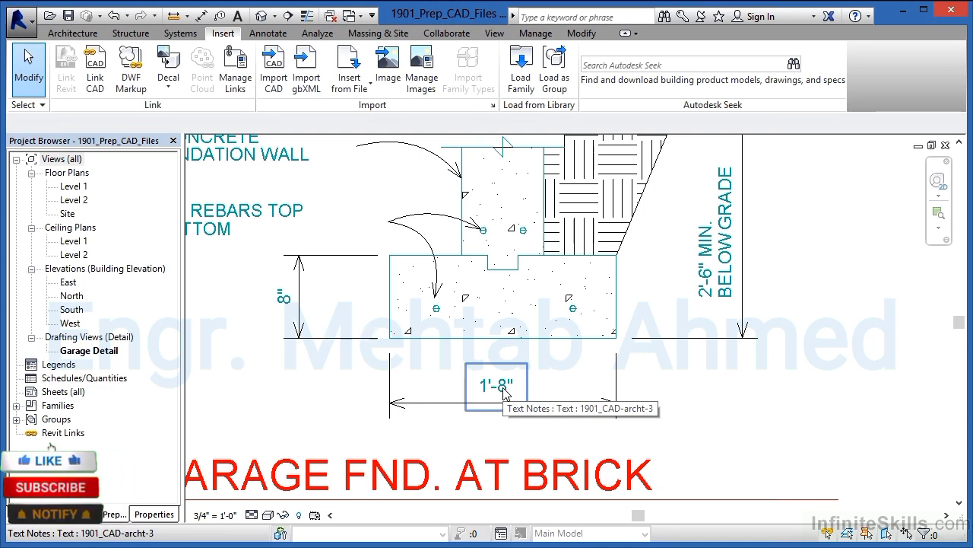
pyautogui.scroll(-2, 505, 391)
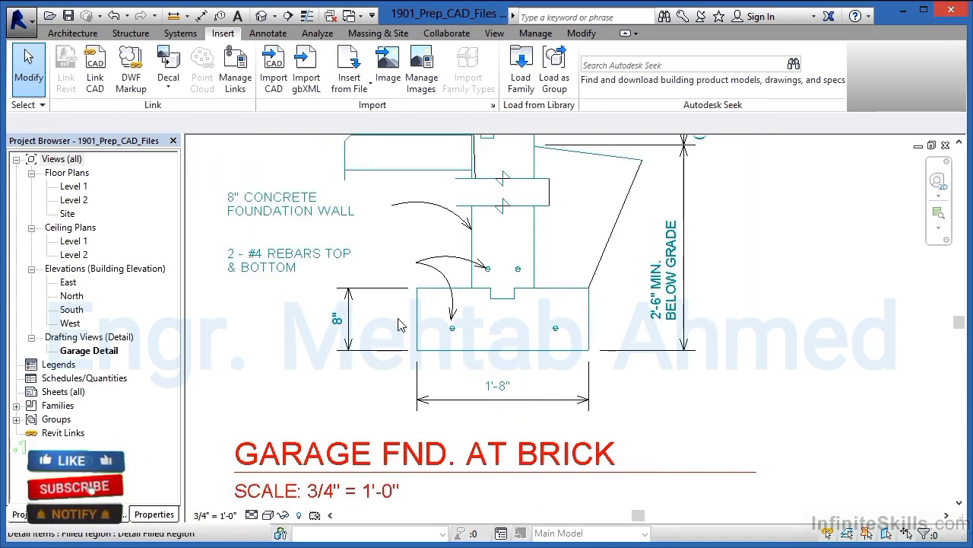
pyautogui.click(255, 200)
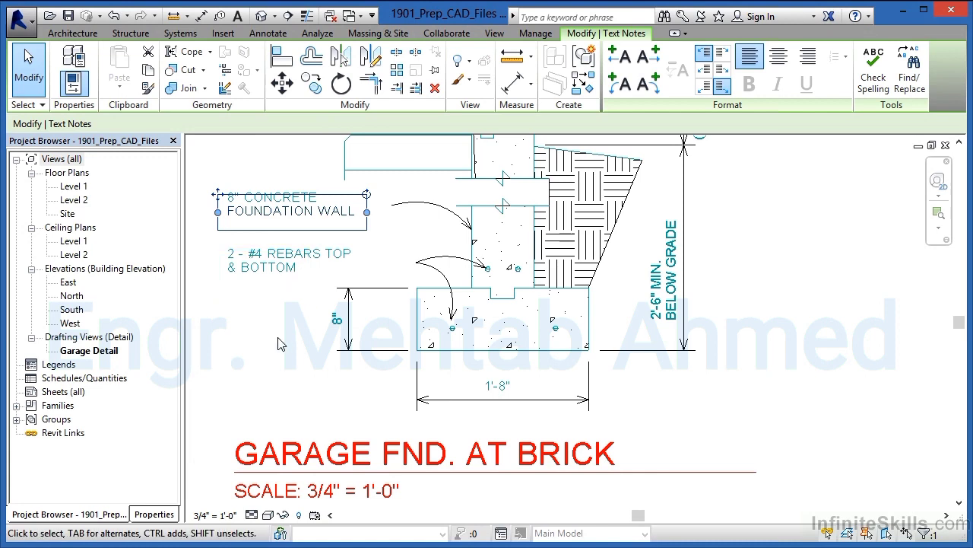
pyautogui.click(152, 514)
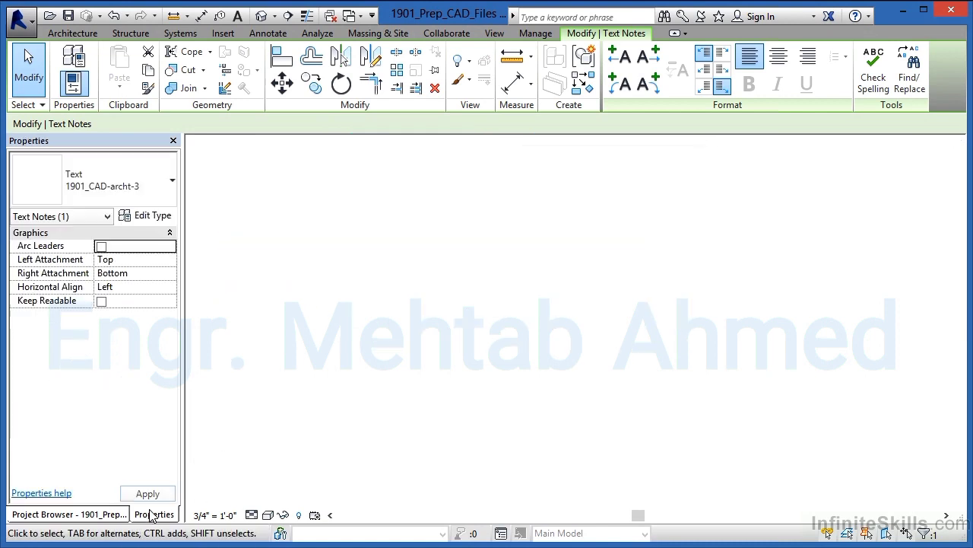
pyautogui.click(114, 176)
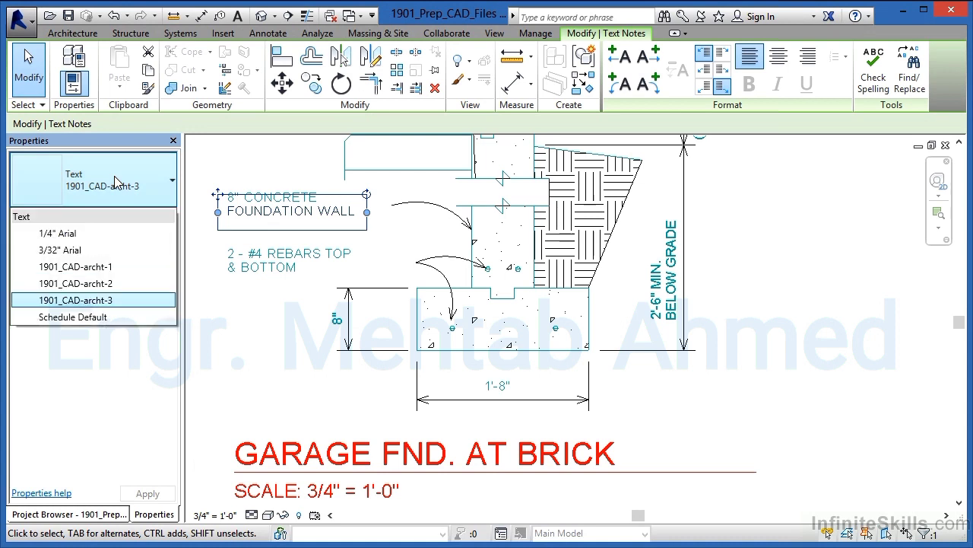
pyautogui.click(59, 250)
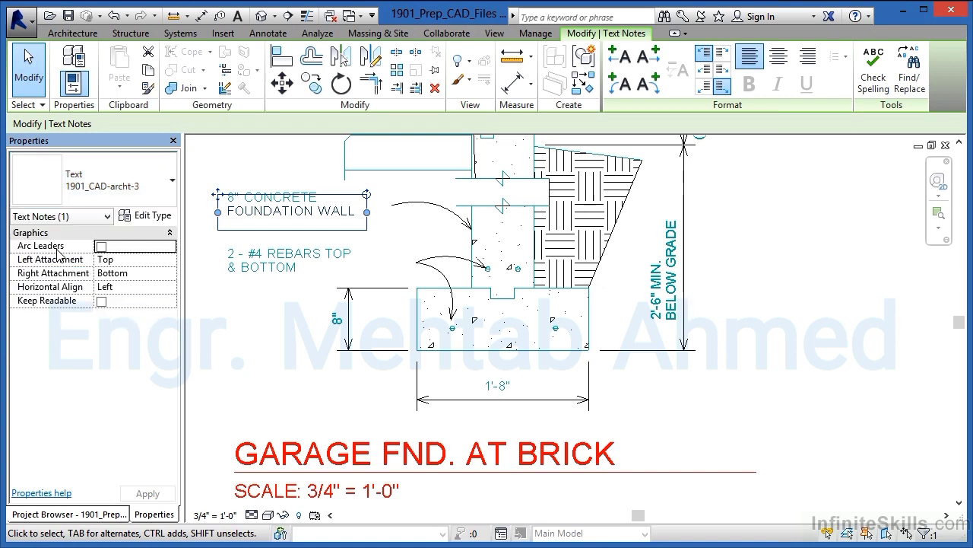
pyautogui.click(279, 353)
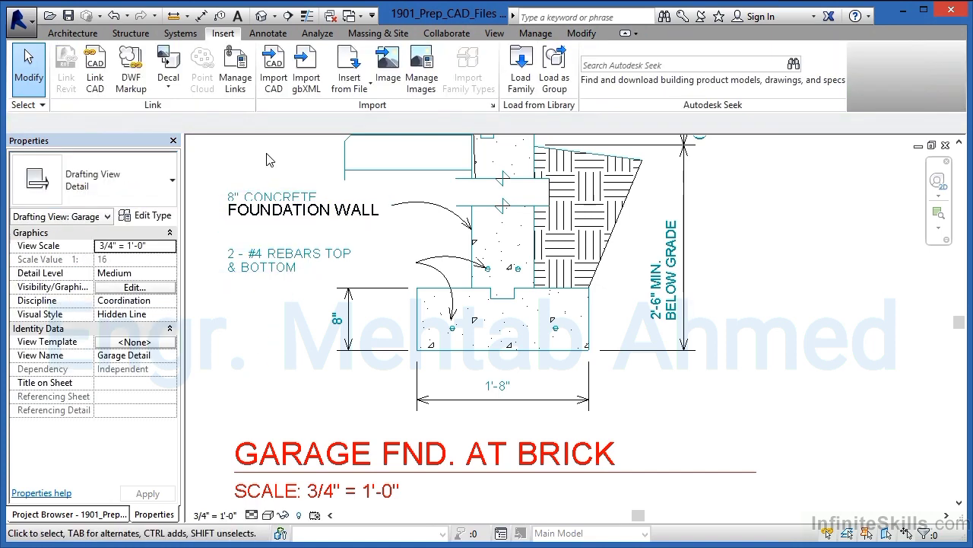
# Step: Select all lines of the concrete foundation wall and rebar notes together and change them to the 3/32" Arial text type
pyautogui.scroll(2, 251, 197)
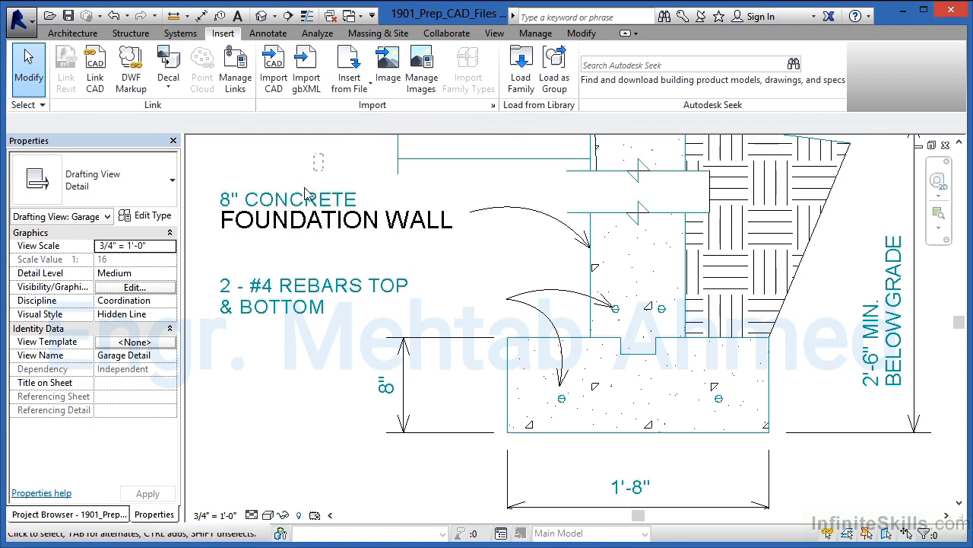
pyautogui.moveTo(323, 154); pyautogui.dragTo(261, 344)
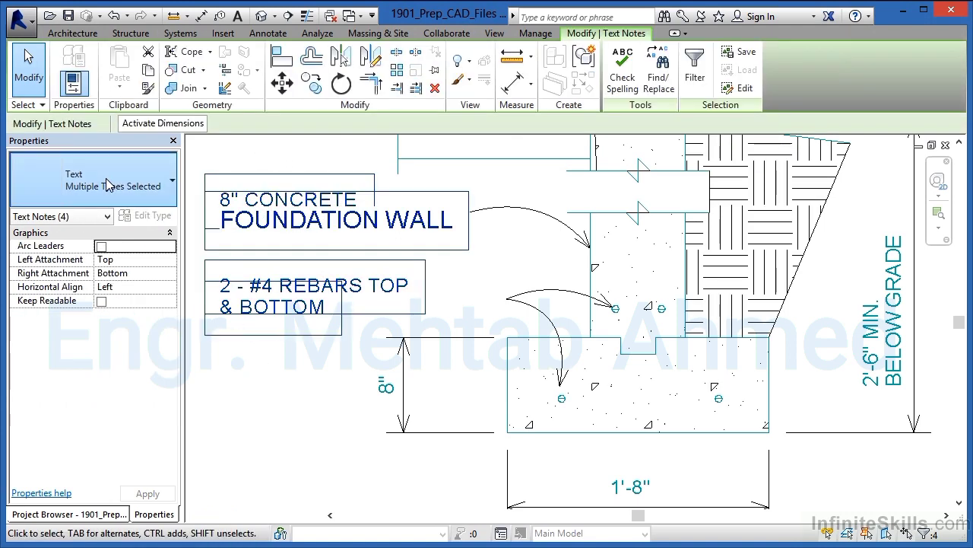
pyautogui.click(107, 181)
pyautogui.click(59, 249)
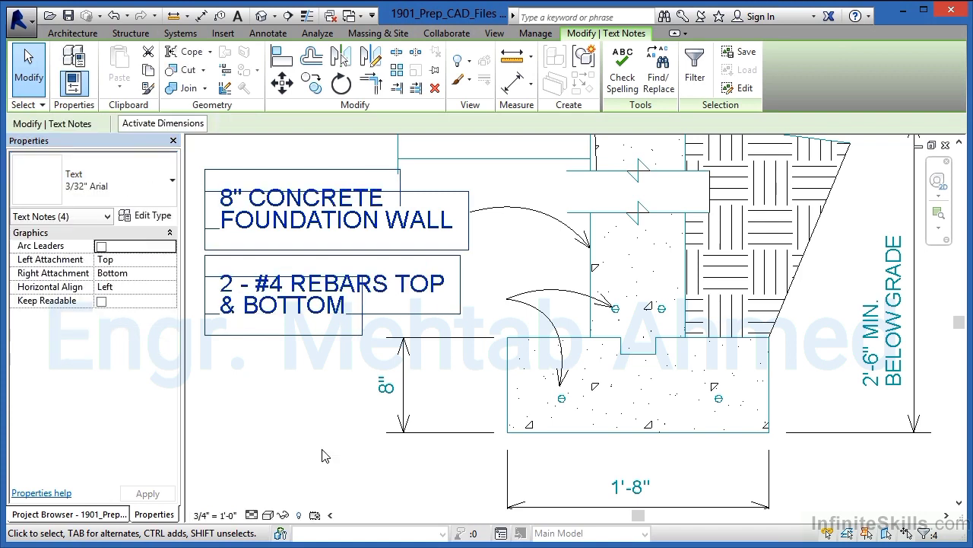
pyautogui.click(320, 466)
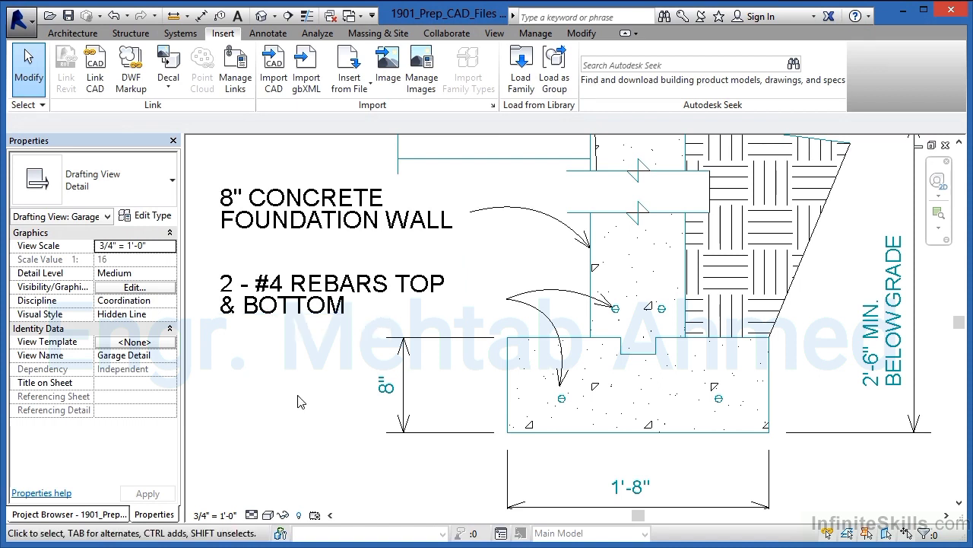
# Step: Assign the Wide Lines line style to the two vertical detail lines of the masonry above the foundation wall
pyautogui.scroll(-5, 300, 401)
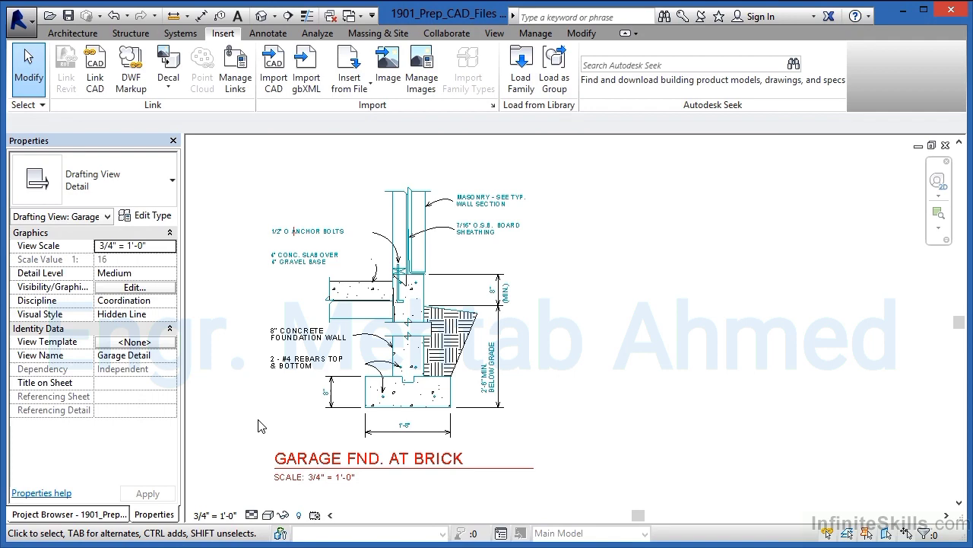
pyautogui.scroll(5, 418, 278)
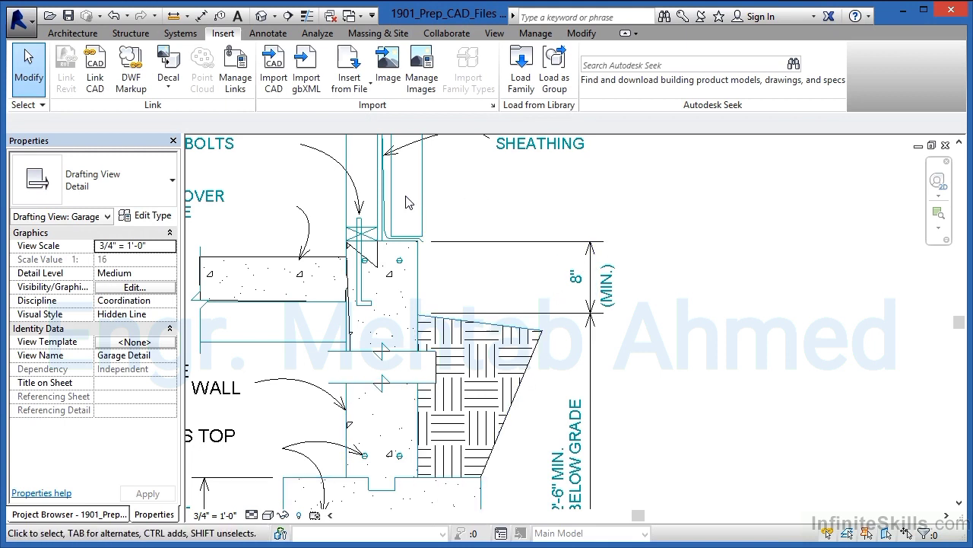
pyautogui.scroll(4, 405, 199)
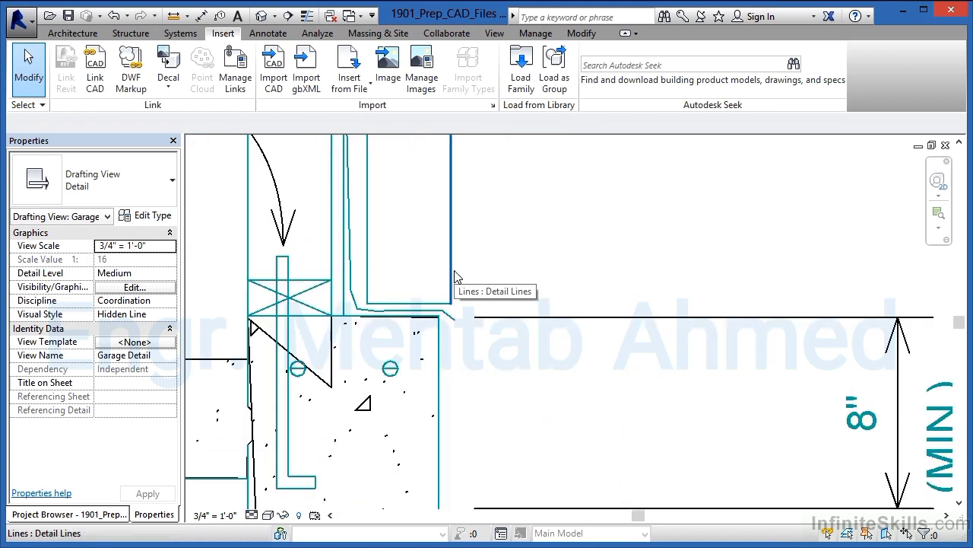
pyautogui.moveTo(511, 242); pyautogui.dragTo(365, 263)
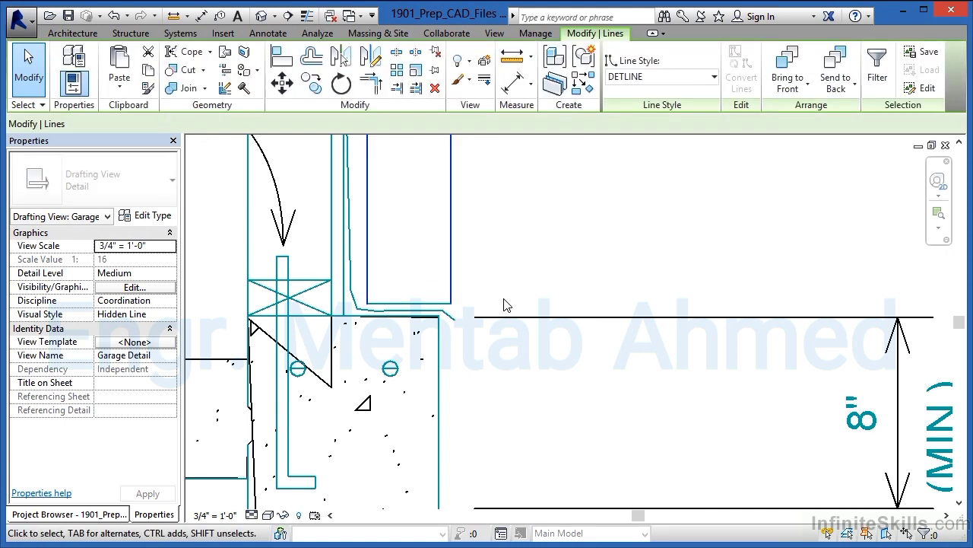
pyautogui.click(659, 84)
pyautogui.moveTo(717, 140); pyautogui.dragTo(713, 186)
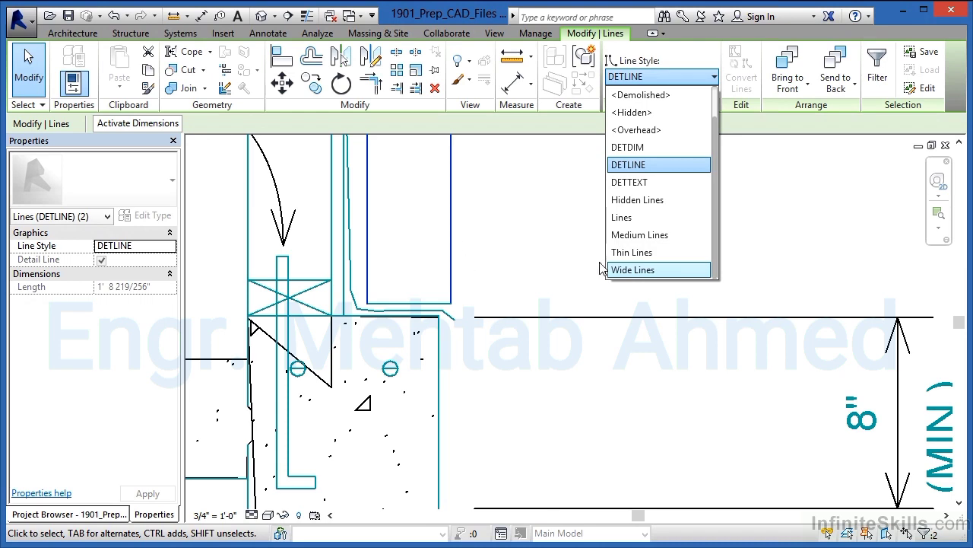
pyautogui.click(630, 270)
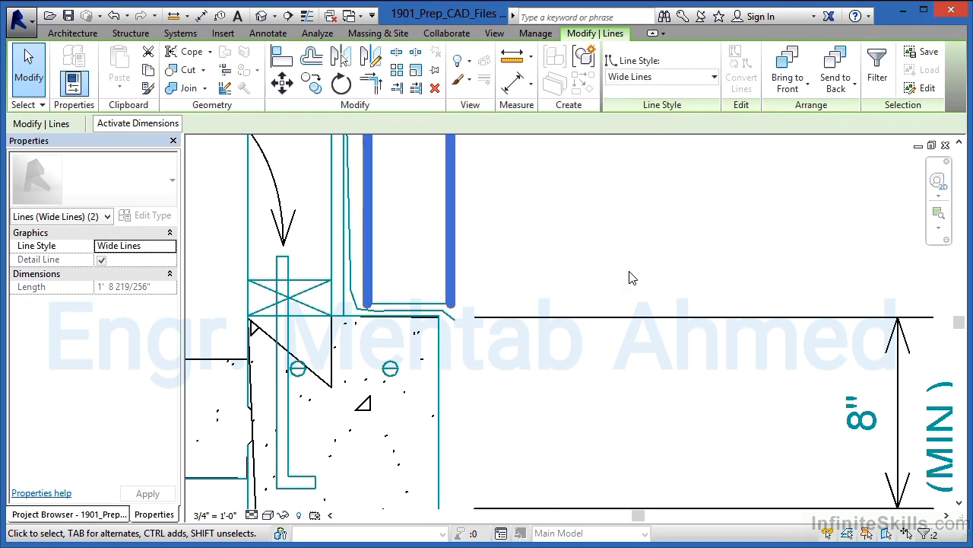
pyautogui.press('Escape')
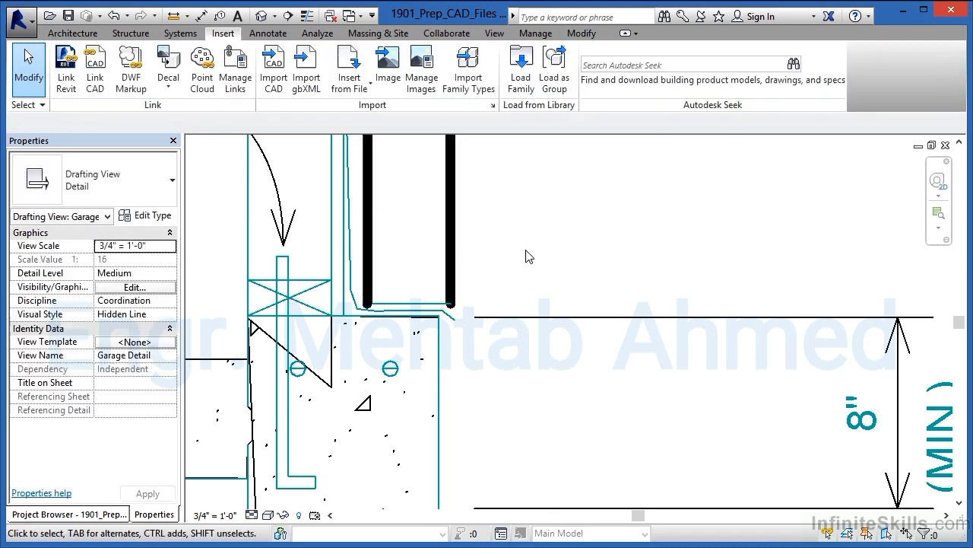
# Step: Delete the GARAGE FND. AT BRICK title, its underline and the scale note below the detail
pyautogui.scroll(-5, 525, 255)
pyautogui.scroll(-3, 422, 282)
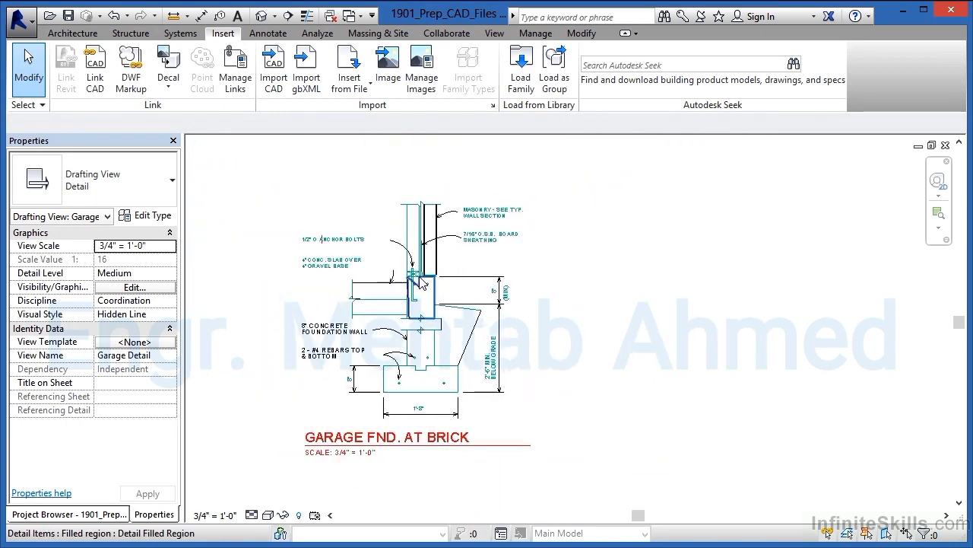
pyautogui.scroll(2, 457, 221)
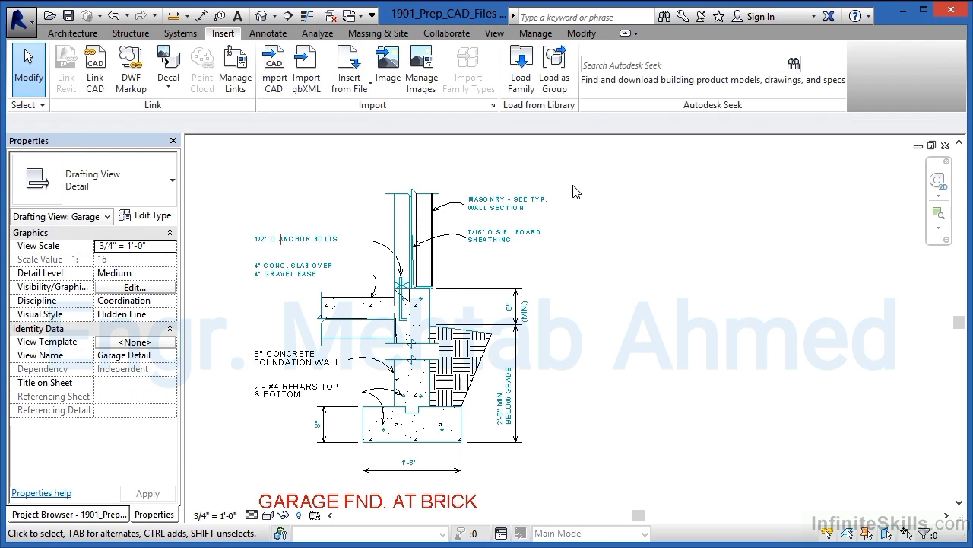
pyautogui.scroll(5, 262, 394)
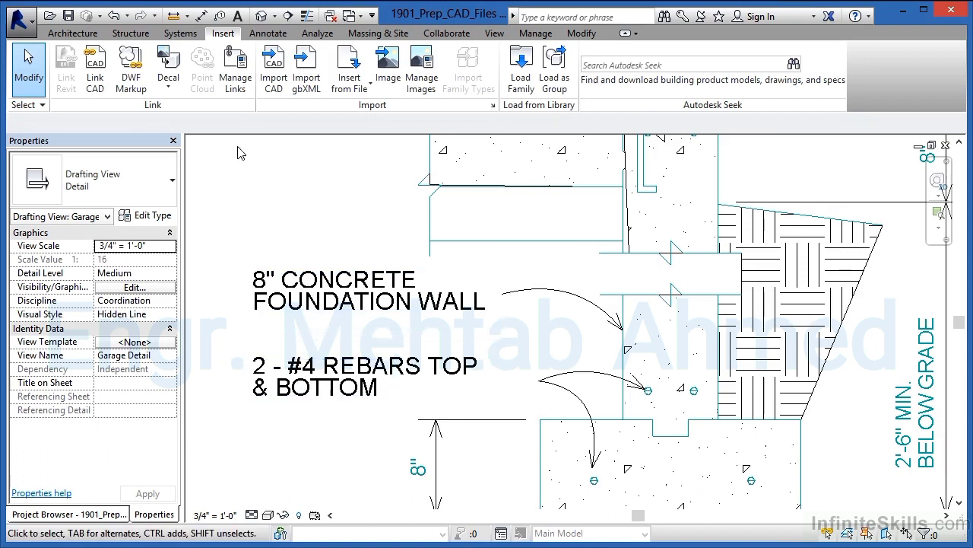
pyautogui.click(267, 33)
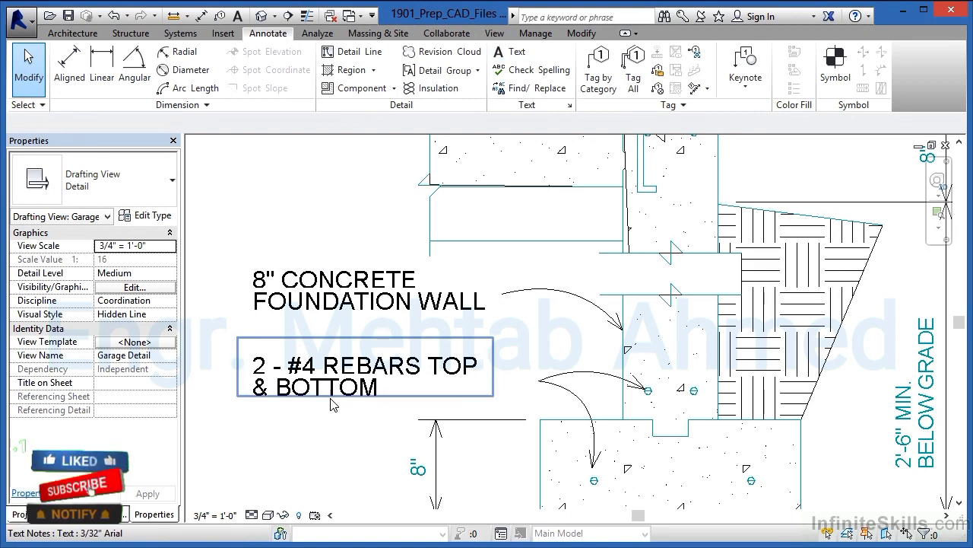
pyautogui.scroll(-5, 333, 404)
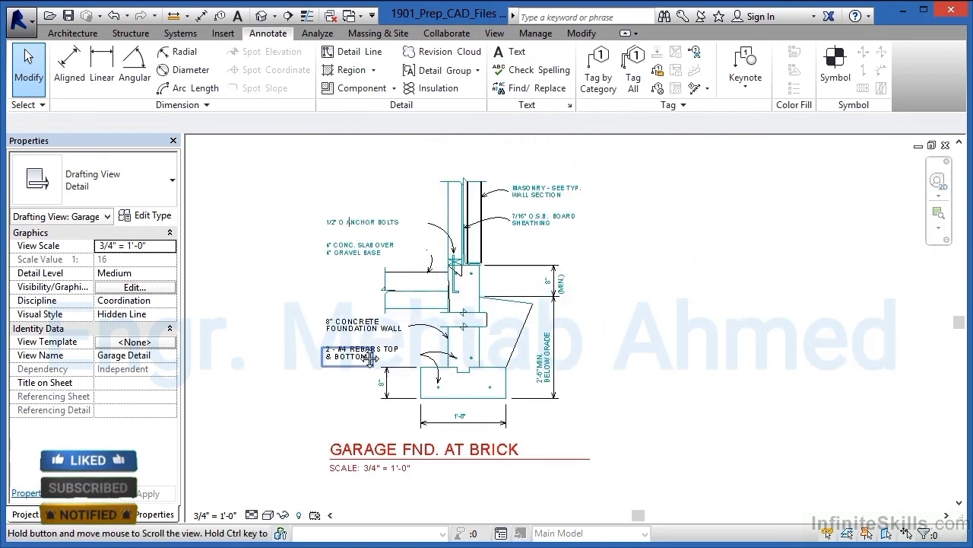
pyautogui.moveTo(370, 357); pyautogui.dragTo(374, 360, button='middle')
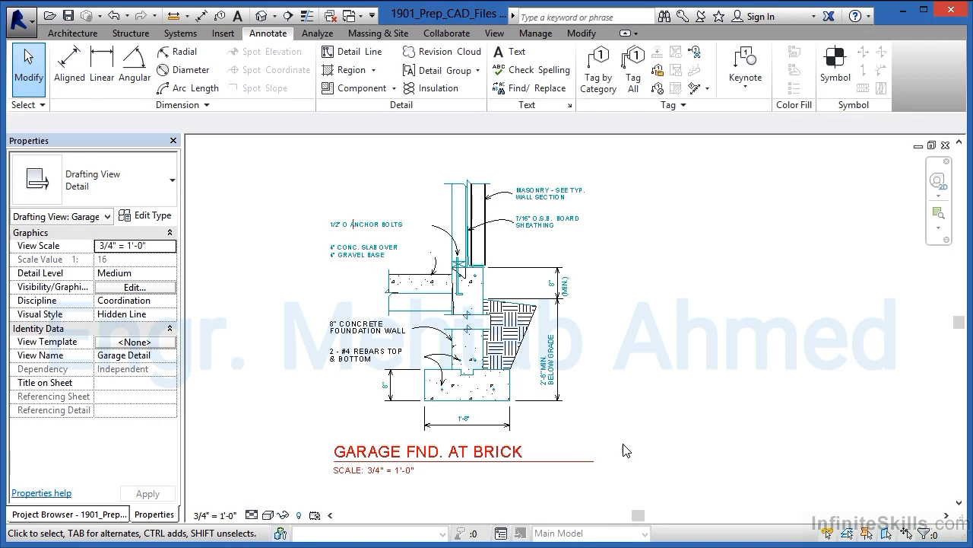
pyautogui.moveTo(617, 452); pyautogui.dragTo(321, 487)
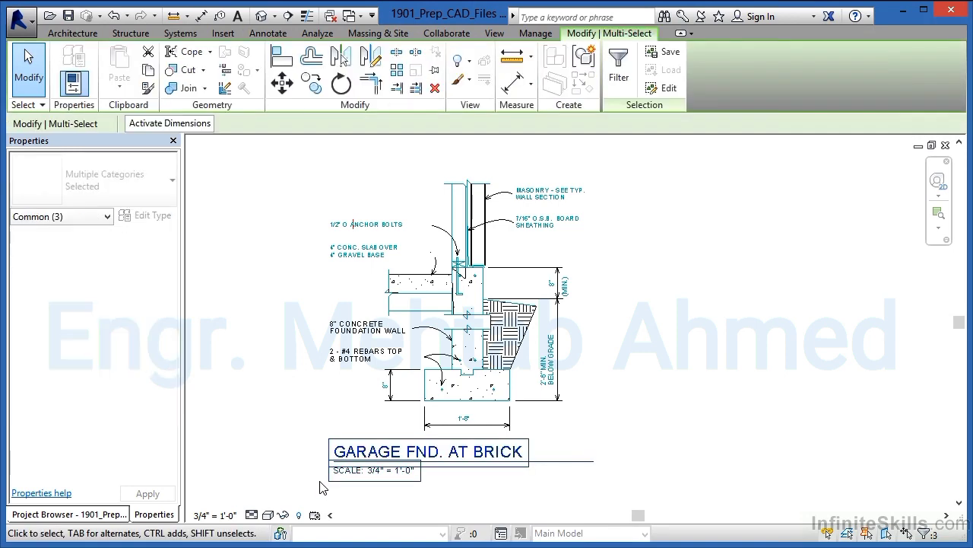
pyautogui.press('Delete')
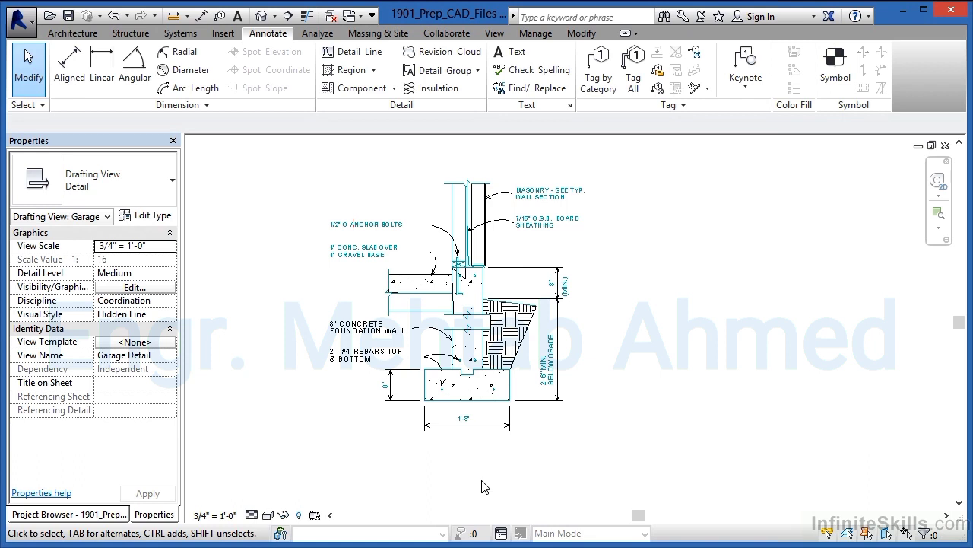
# Step: Change the ANCHOR BOLTS text note to the 3/32" Arial text type
pyautogui.scroll(1, 399, 251)
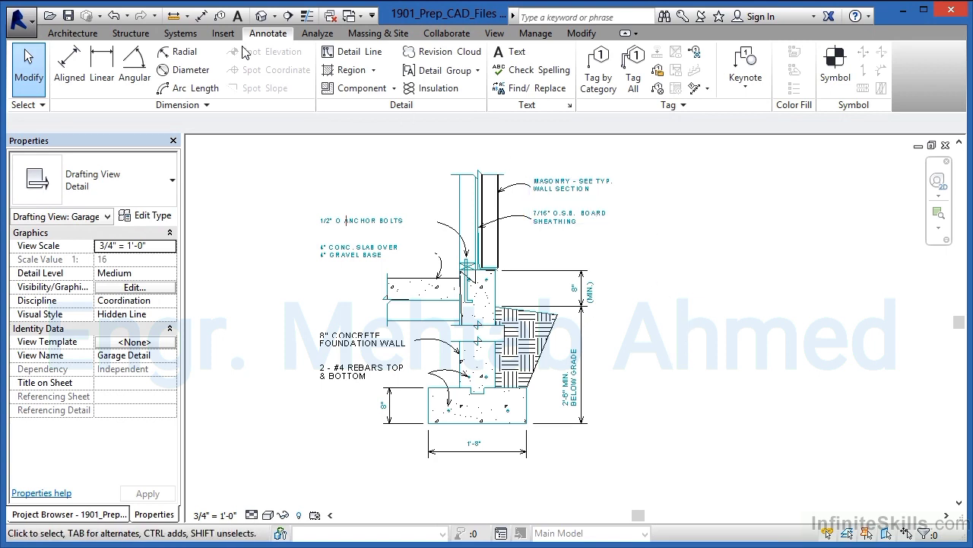
pyautogui.click(222, 33)
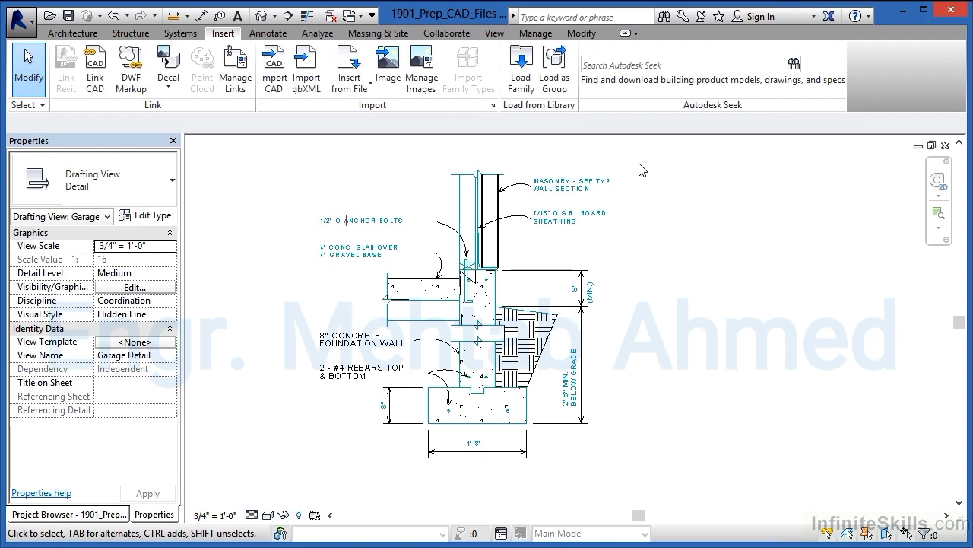
pyautogui.scroll(5, 511, 240)
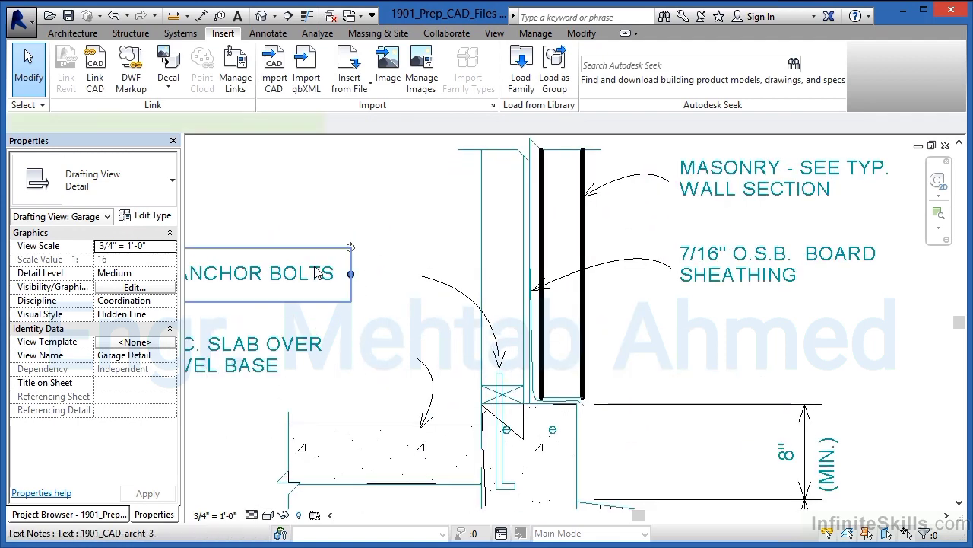
pyautogui.click(318, 270)
pyautogui.click(116, 182)
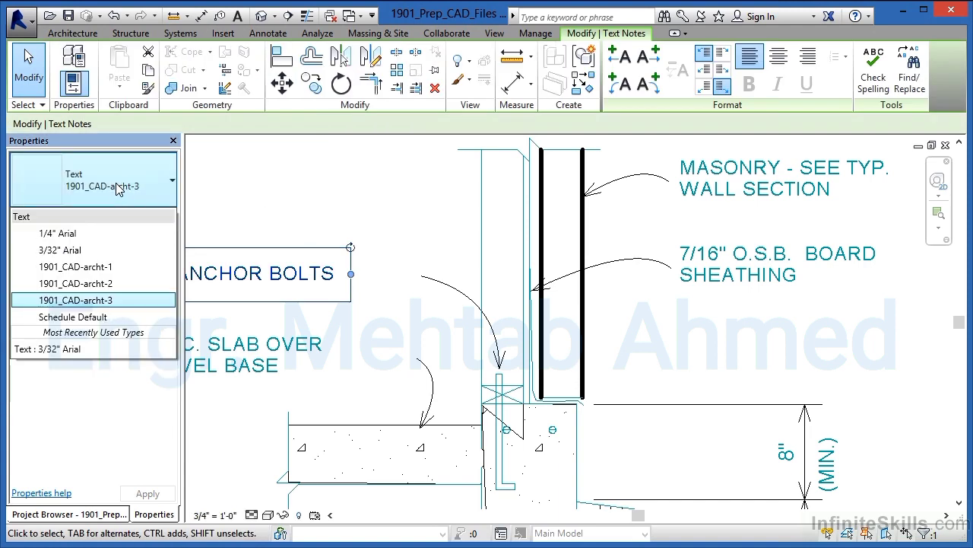
pyautogui.click(85, 249)
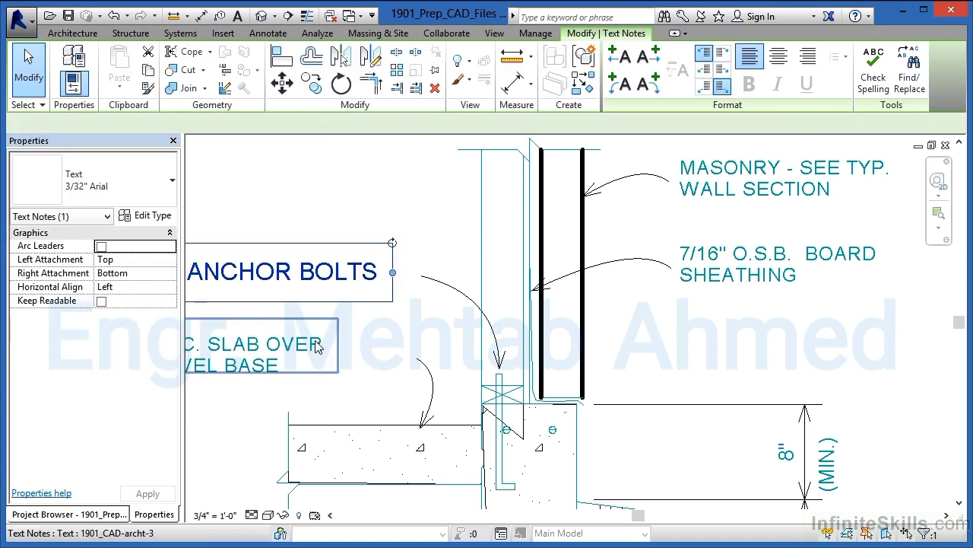
pyautogui.click(325, 390)
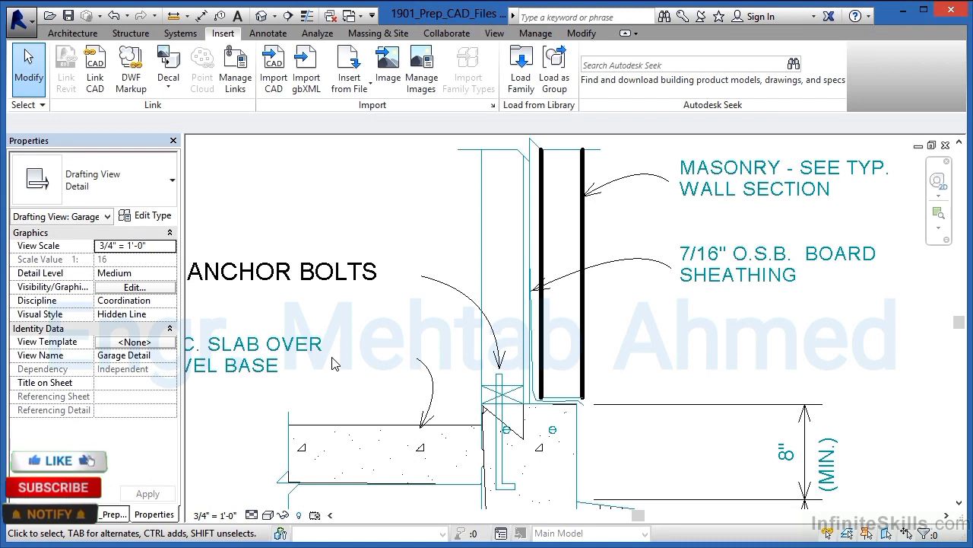